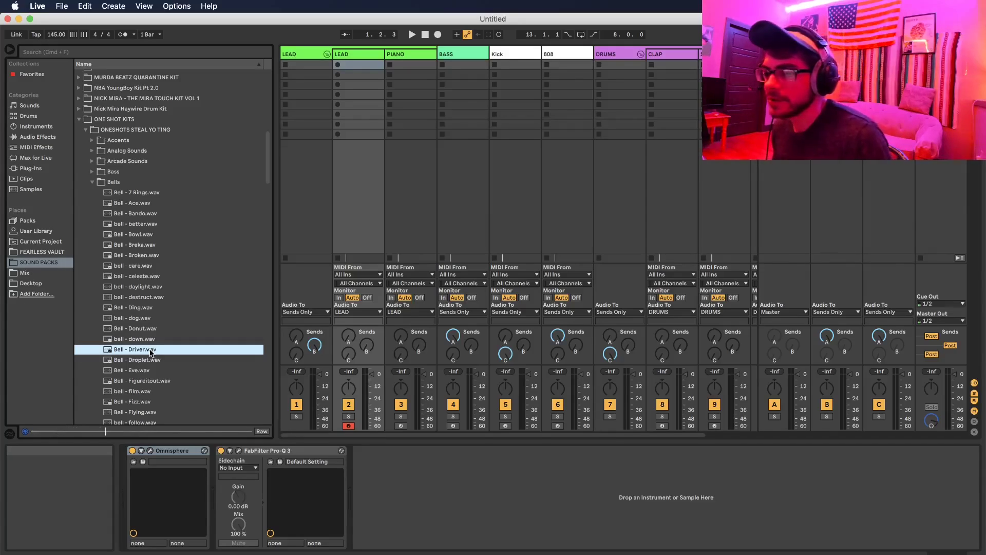
Replace Omnisphere on the LEAD track with a Simpler holding Bell - Driver.wav.
drag(151, 353, 358, 55)
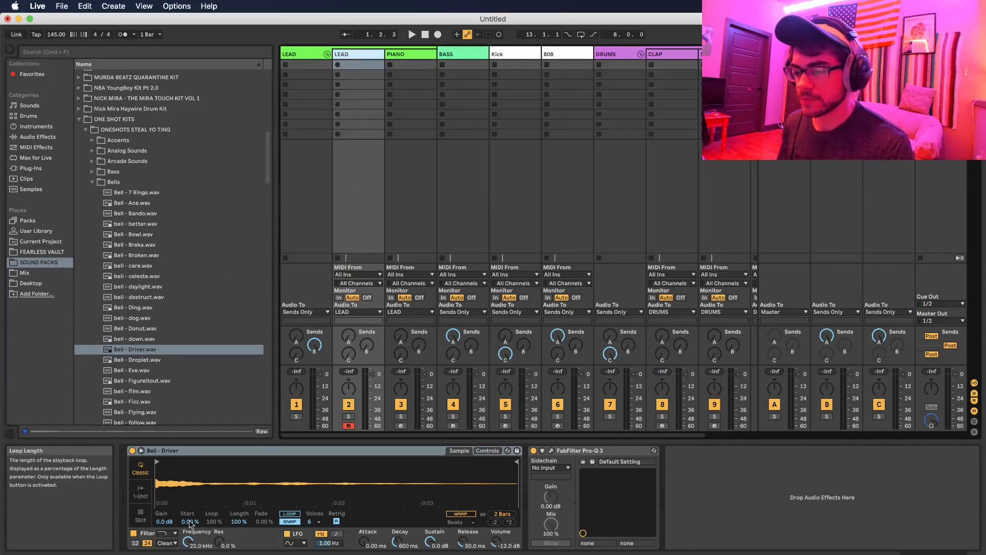
Raise the Bell - Driver gain to about 9.6 dB and collapse the Bells and ONE SHOT KITS folders.
drag(163, 522, 164, 506)
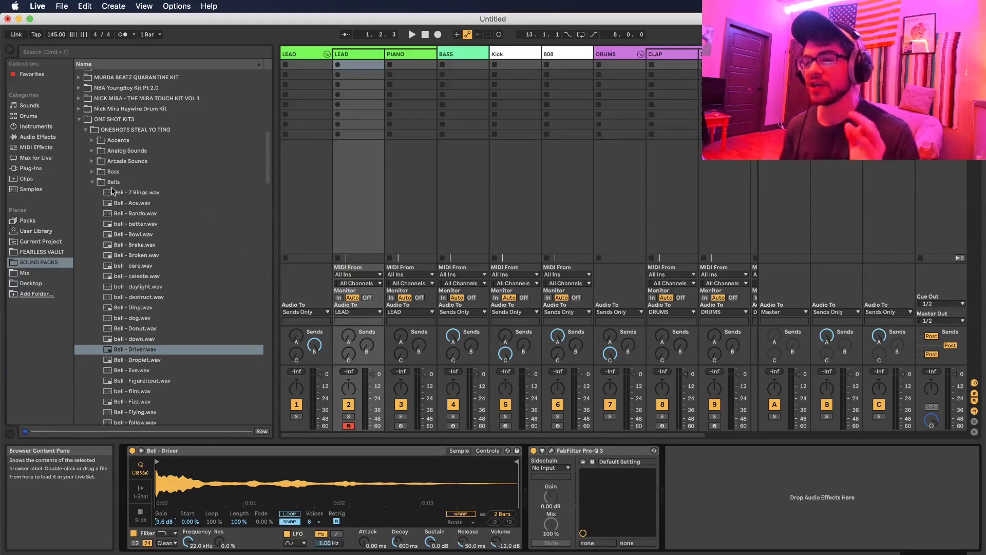
click(94, 186)
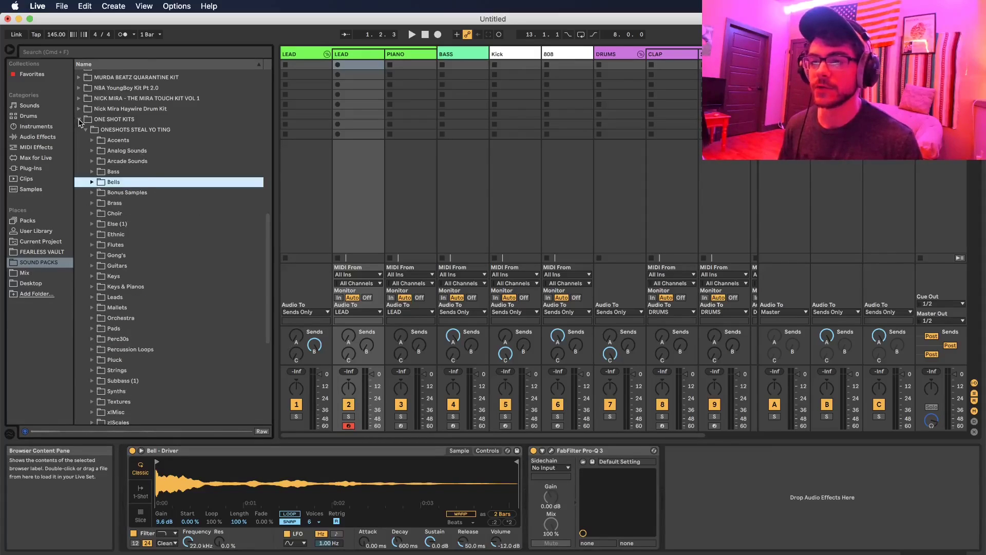
click(80, 120)
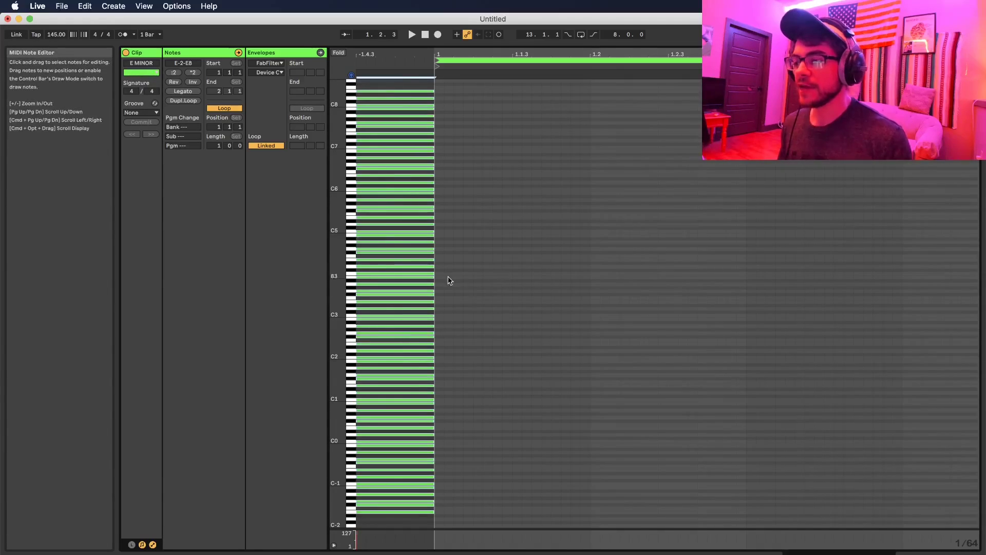
Draw E3, B3, A3, B3 bell notes in bar 1, shortening the first E3.
click(437, 298)
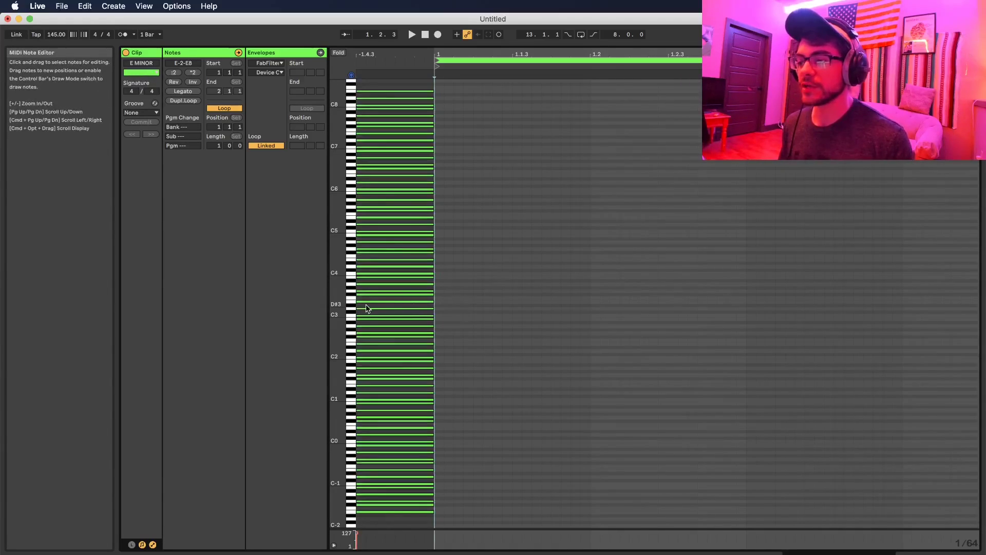
drag(339, 289, 370, 287)
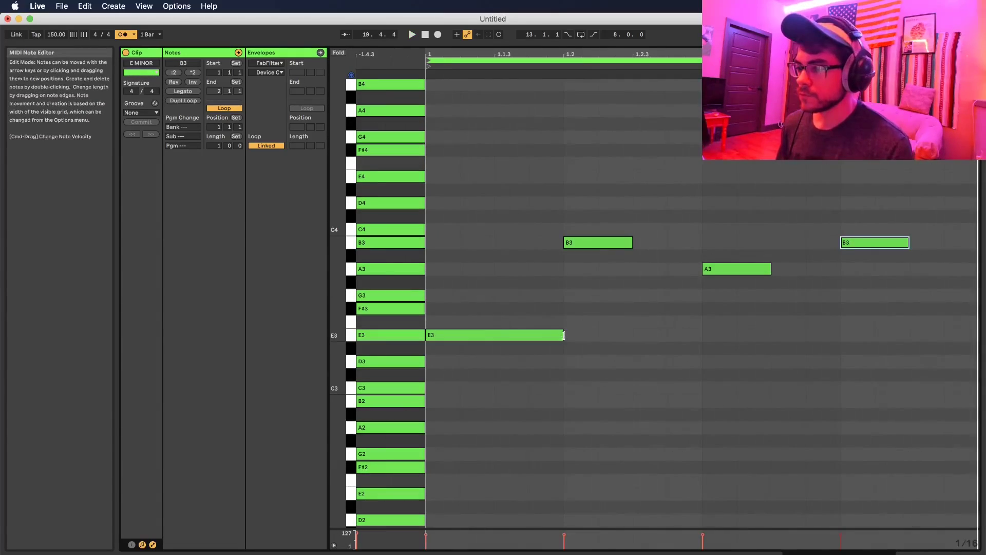
drag(564, 335, 495, 341)
click(622, 380)
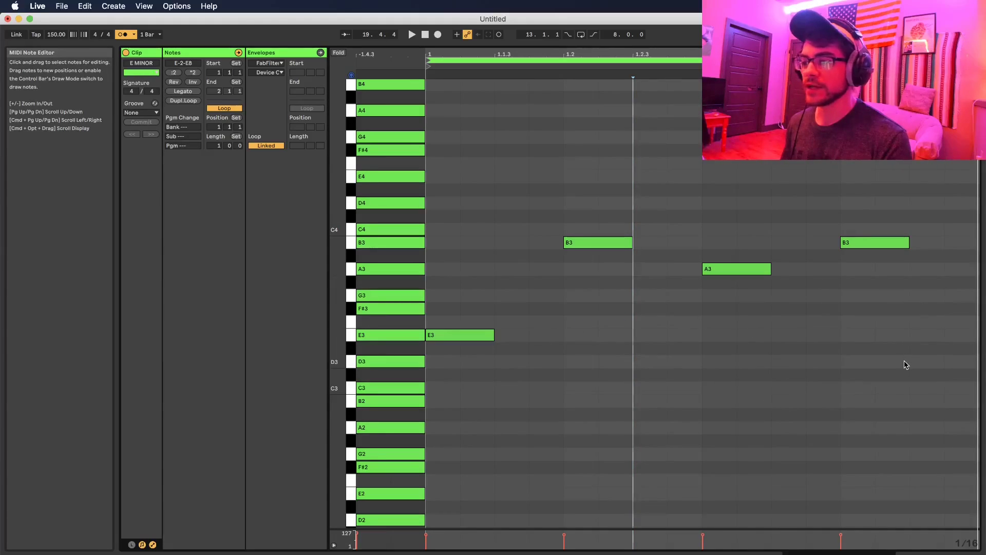
Set the E MINOR clip's loop length to 2 bars and audition the melody.
key(space)
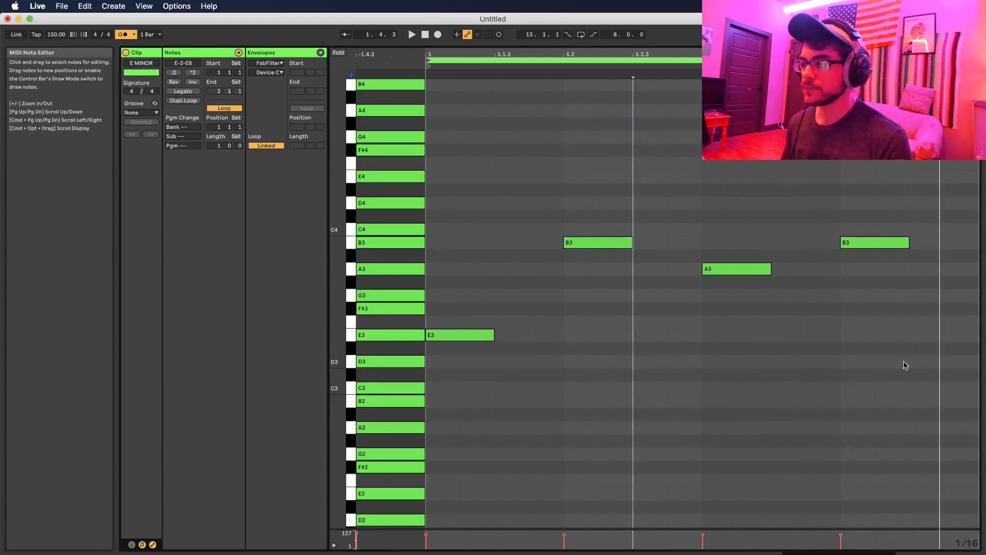
click(216, 146)
text(2)
key(Return)
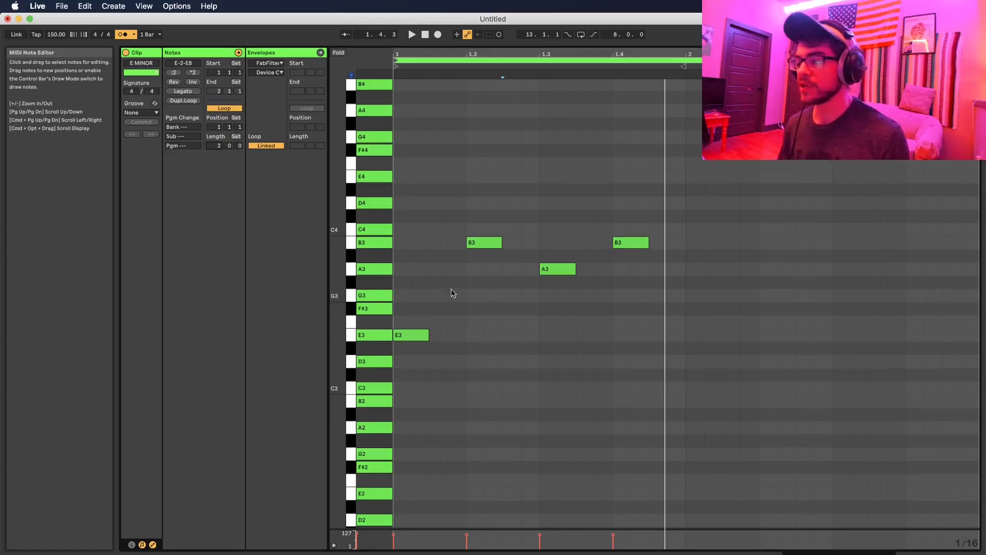
click(420, 212)
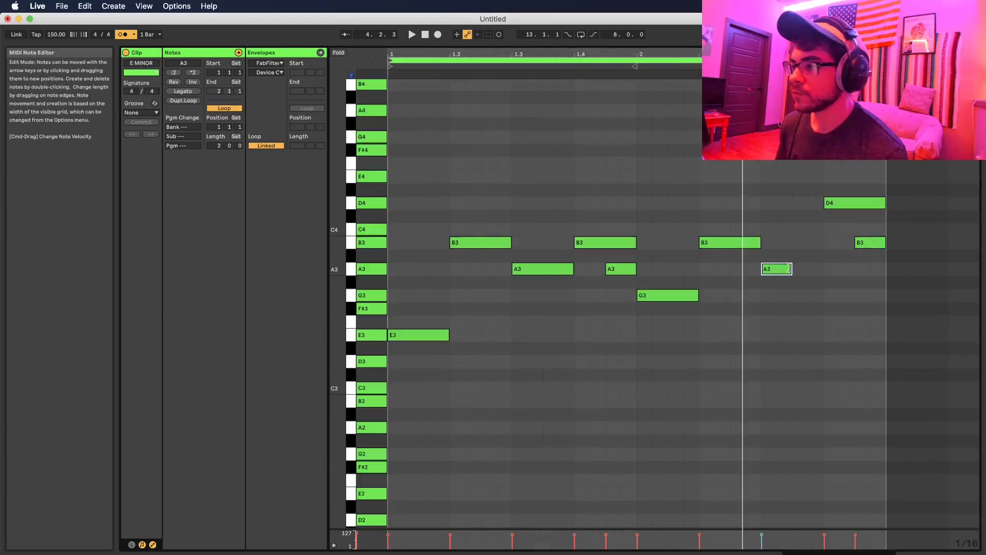
key(space)
Lengthen the A3 note, extend the loop to 4 bars and duplicate the phrase.
drag(816, 267, 824, 268)
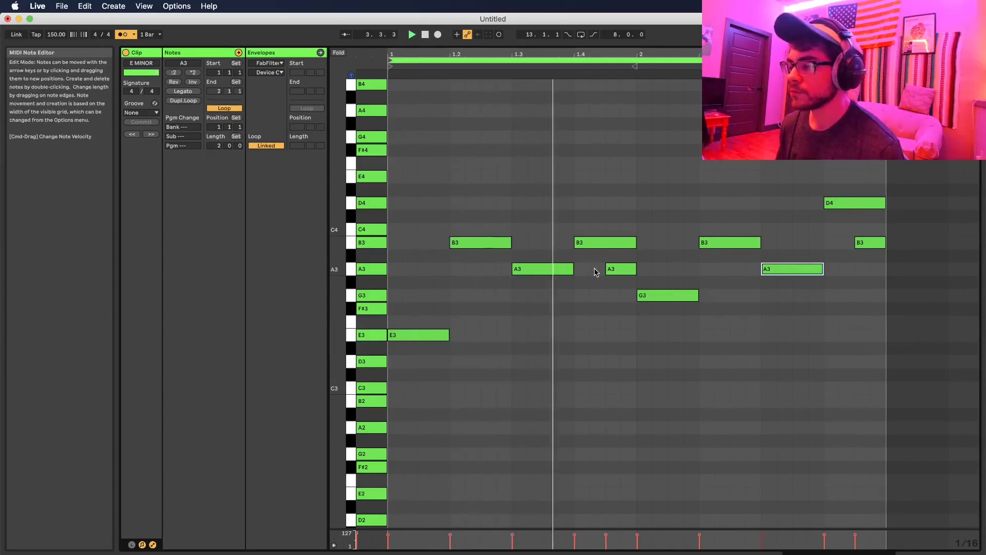
click(713, 352)
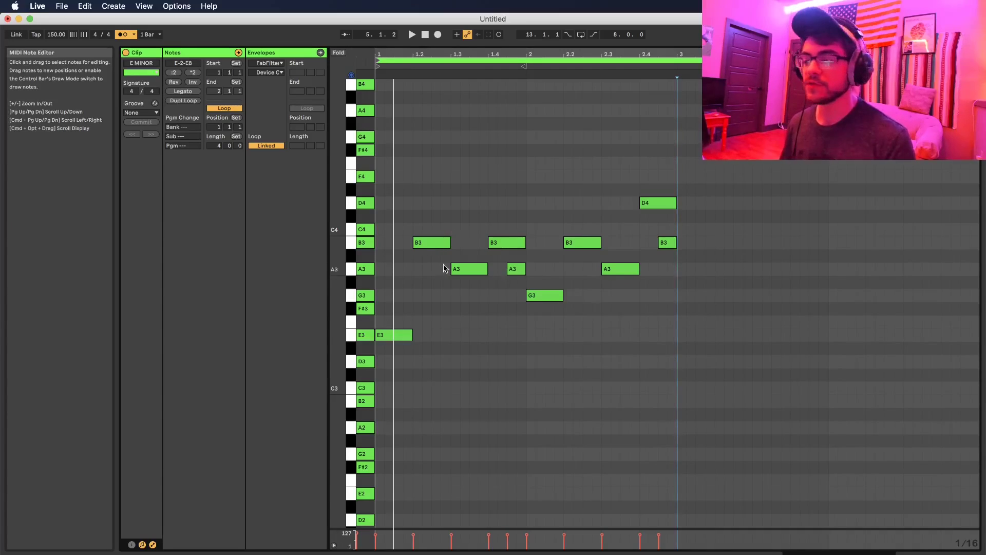
key(super+z)
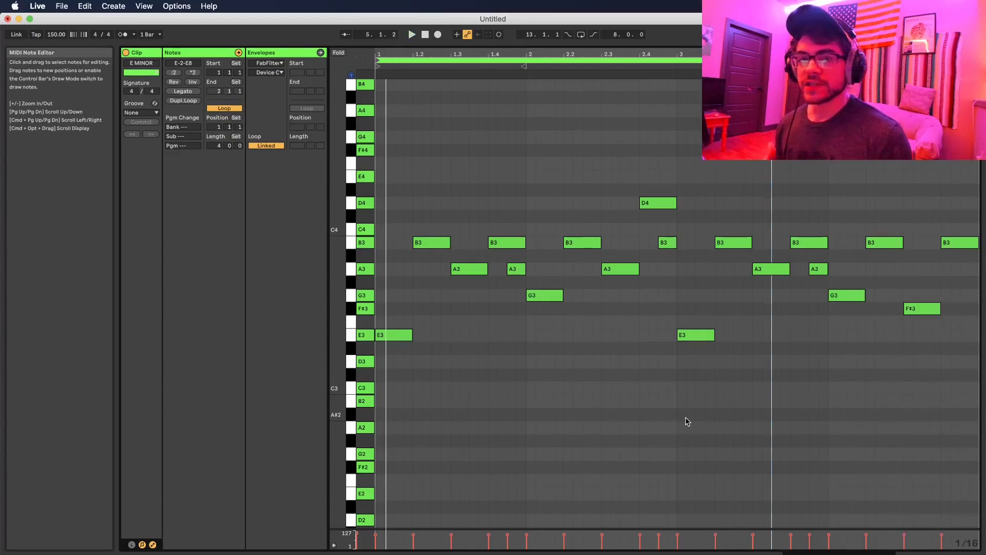
key(space)
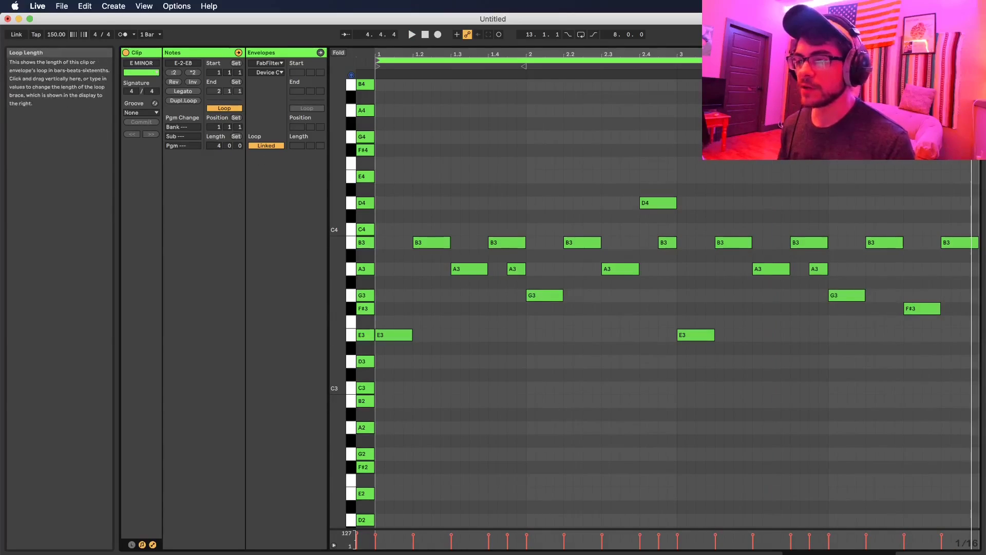
Copy the whole bell melody four bars later and add a short A3 note.
double_click(337, 218)
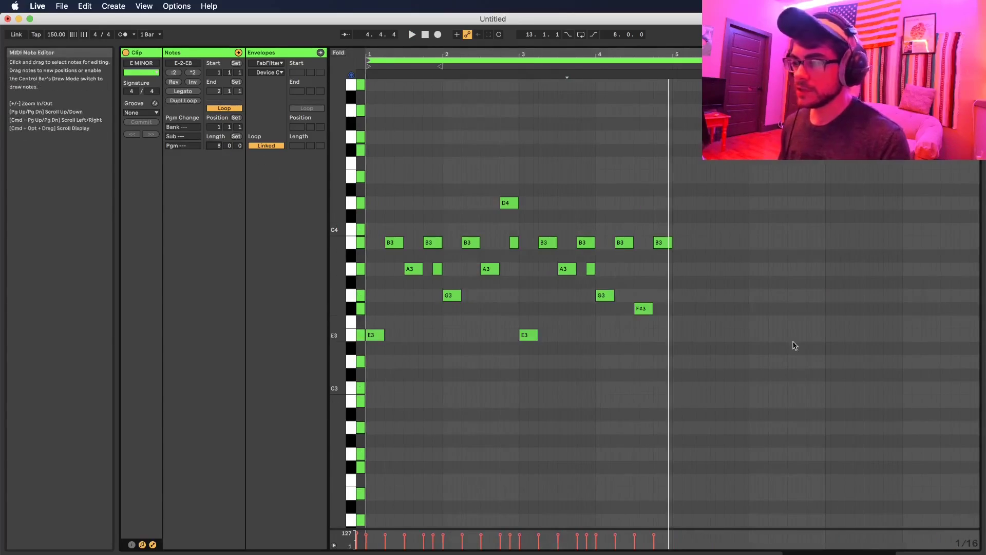
mouse_move(769, 428)
mouse_down()
mouse_move(612, 233)
mouse_move(380, 151)
mouse_up()
click(417, 272)
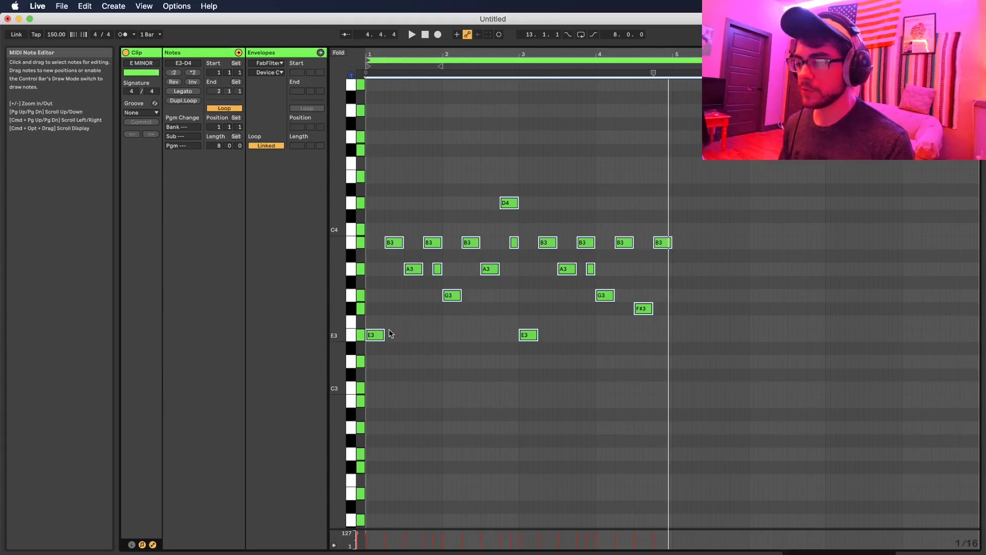
drag(374, 338, 684, 346)
key(super+l)
double_click(921, 268)
key(space)
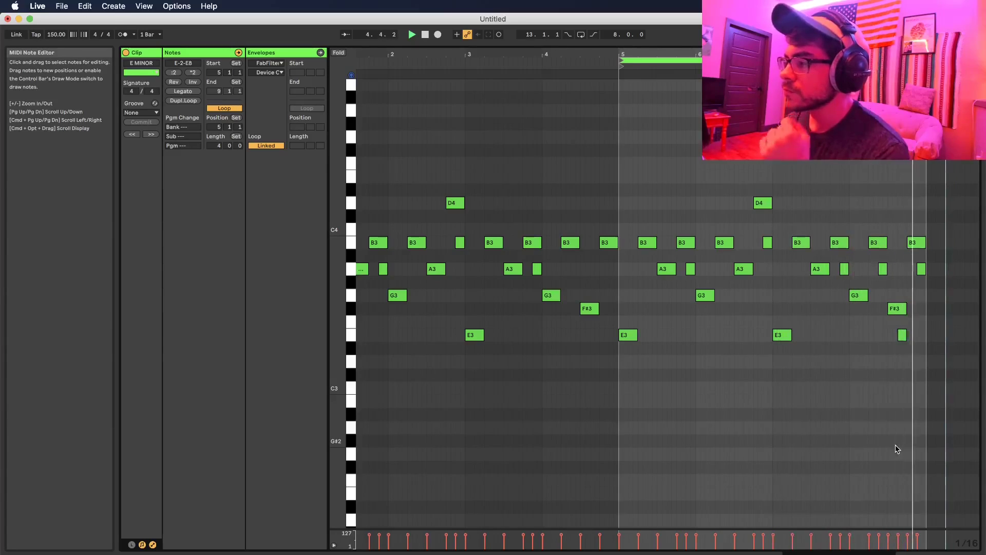
Loop all 8 bars, add the higher G4–F#4–E4 line and delete the extra E4.
key(super+z)
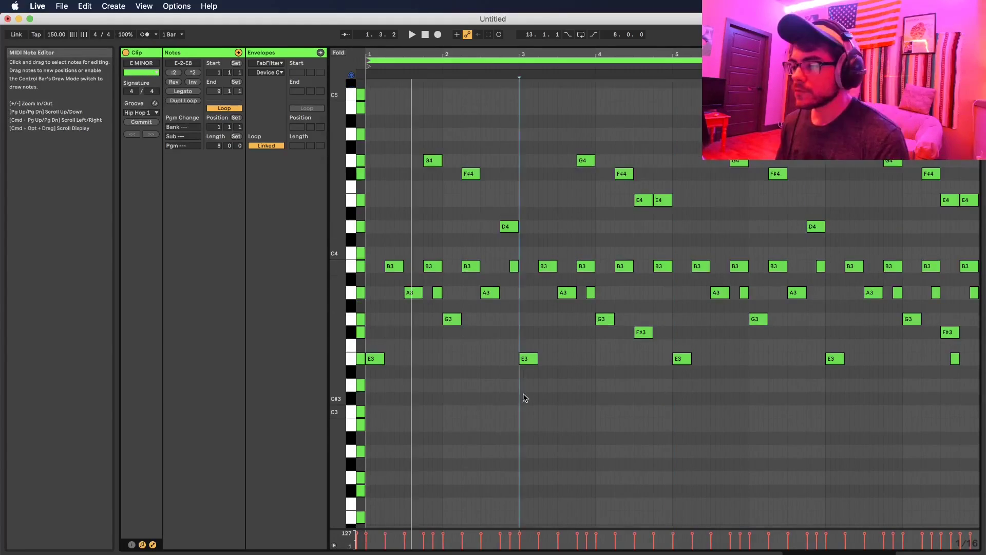
key(super+z)
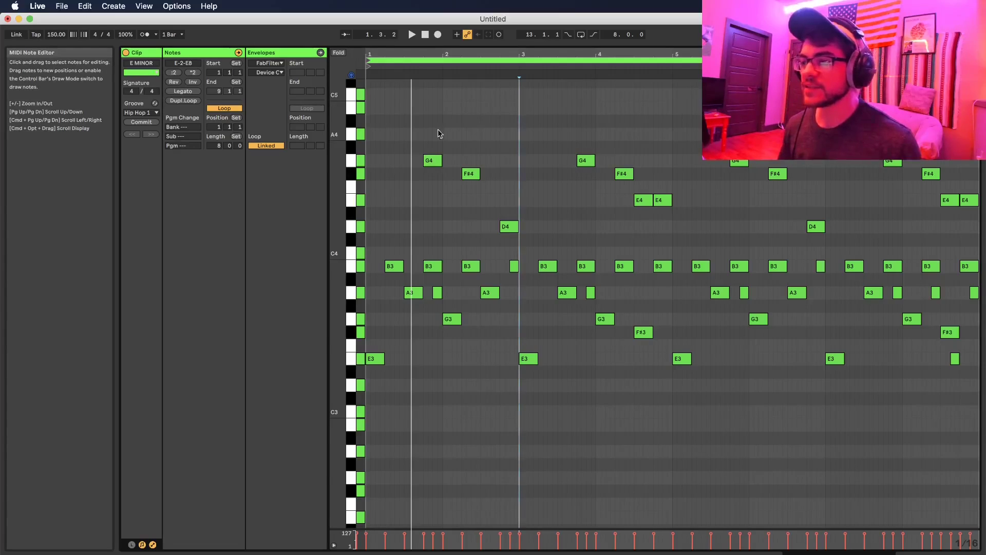
mouse_move(437, 134)
mouse_down()
mouse_move(561, 183)
mouse_move(699, 187)
mouse_move(686, 187)
mouse_up()
click(547, 212)
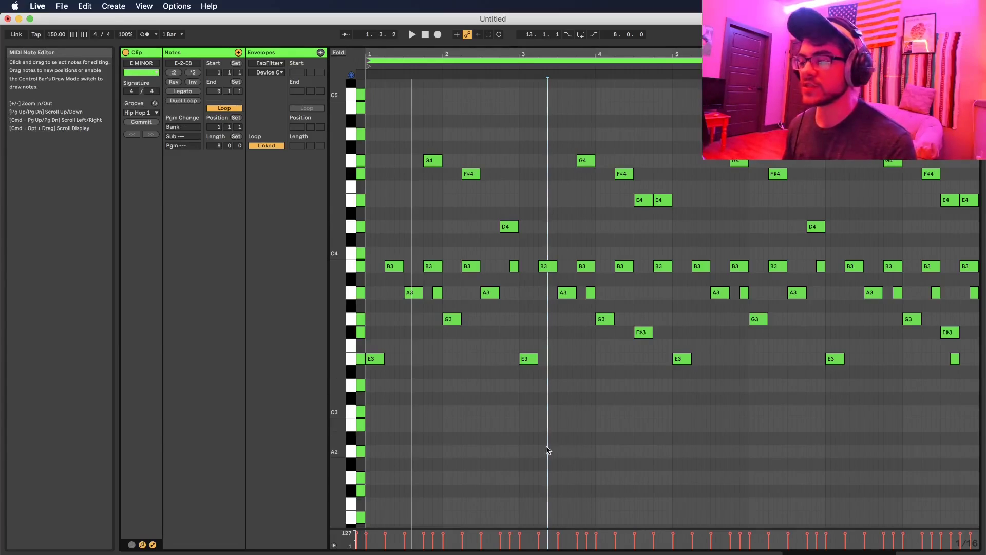
key(space)
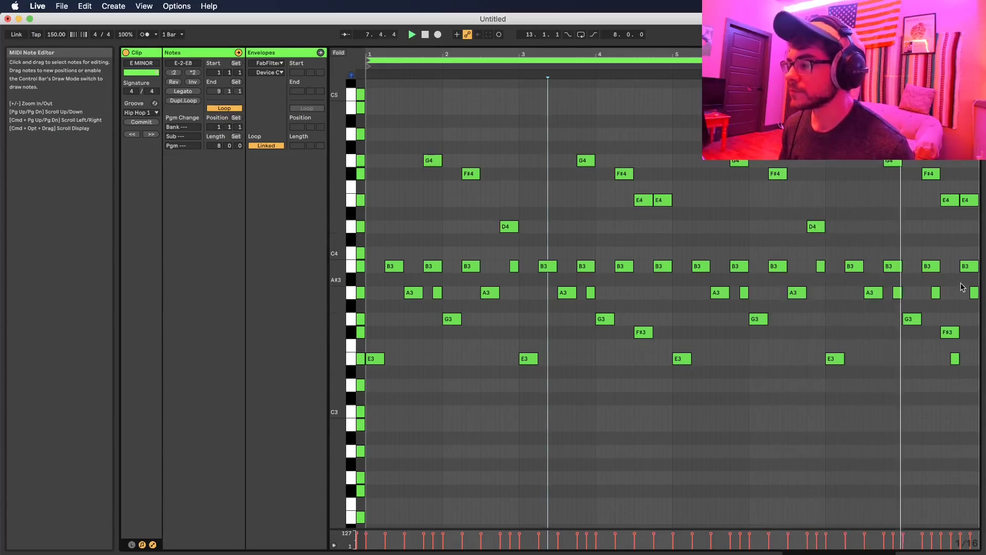
double_click(969, 200)
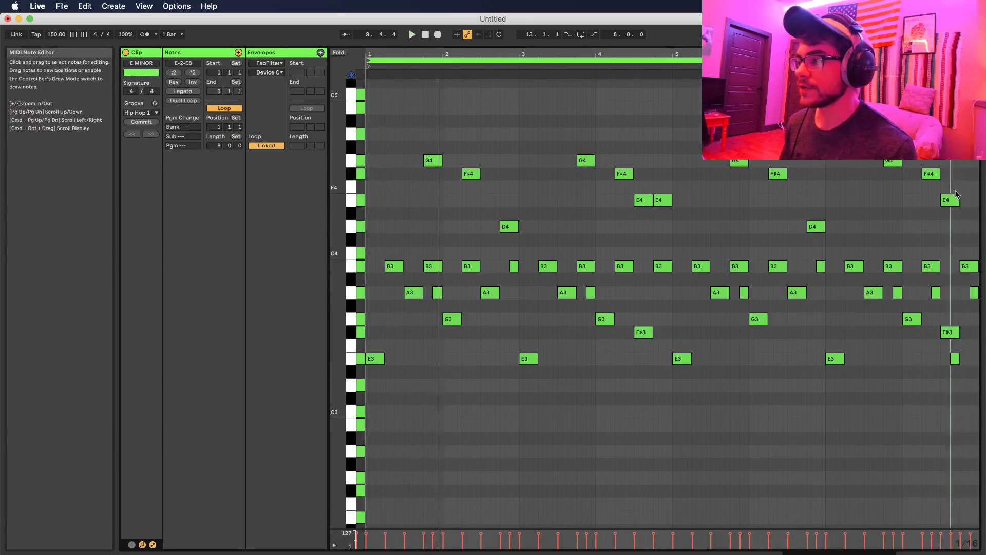
click(973, 255)
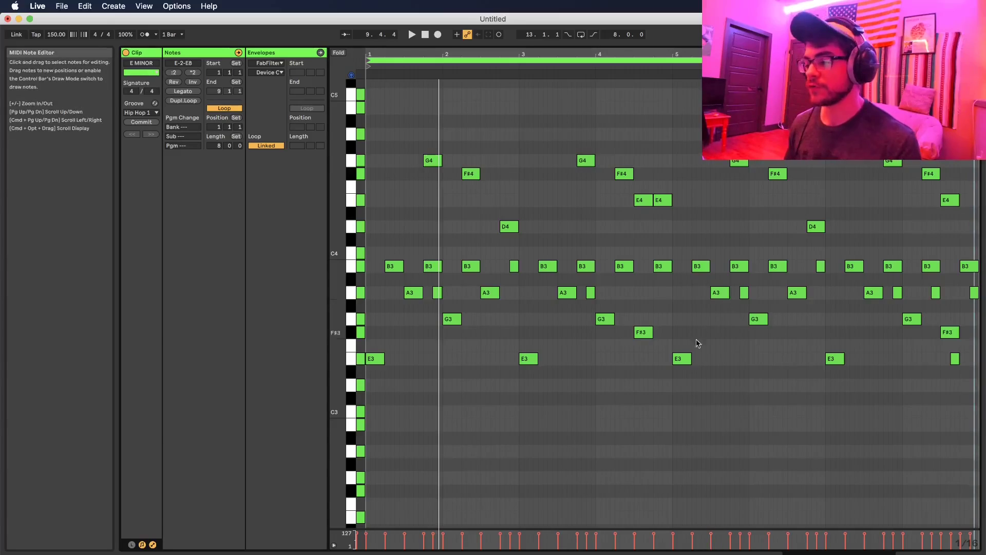
Transpose the whole bell melody down three semitones, select the C#3 note and return to Session View.
key(super+a)
key(Down)
key(Down)
key(Down)
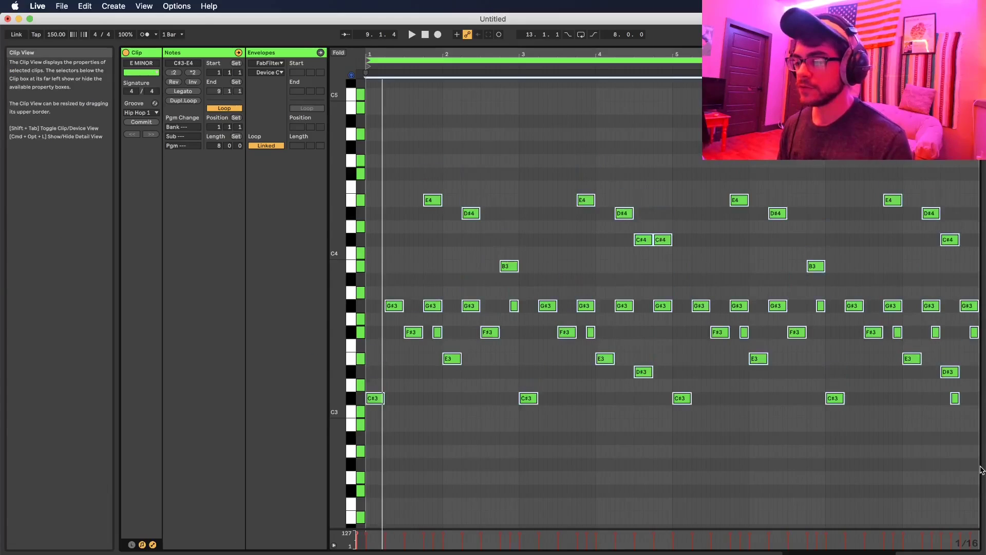
key(space)
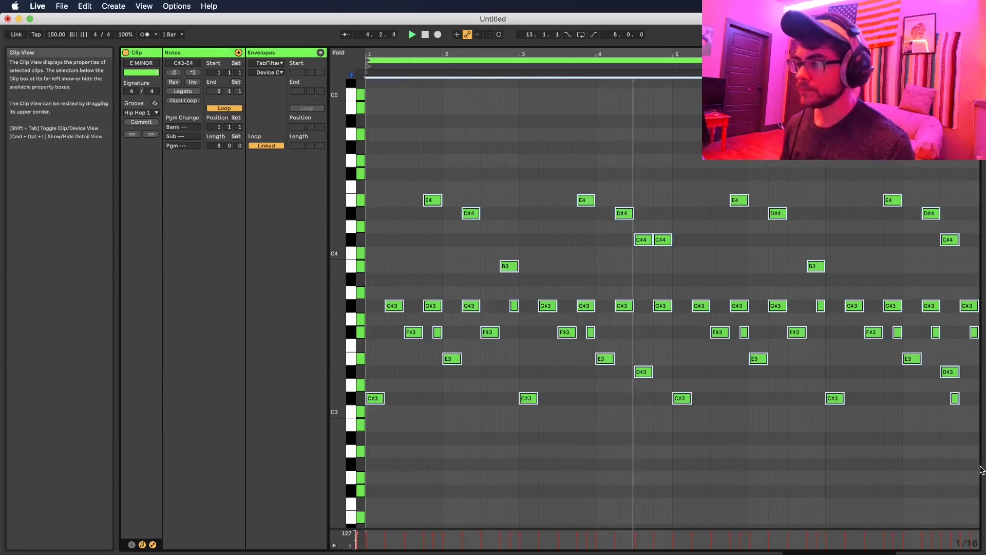
click(745, 442)
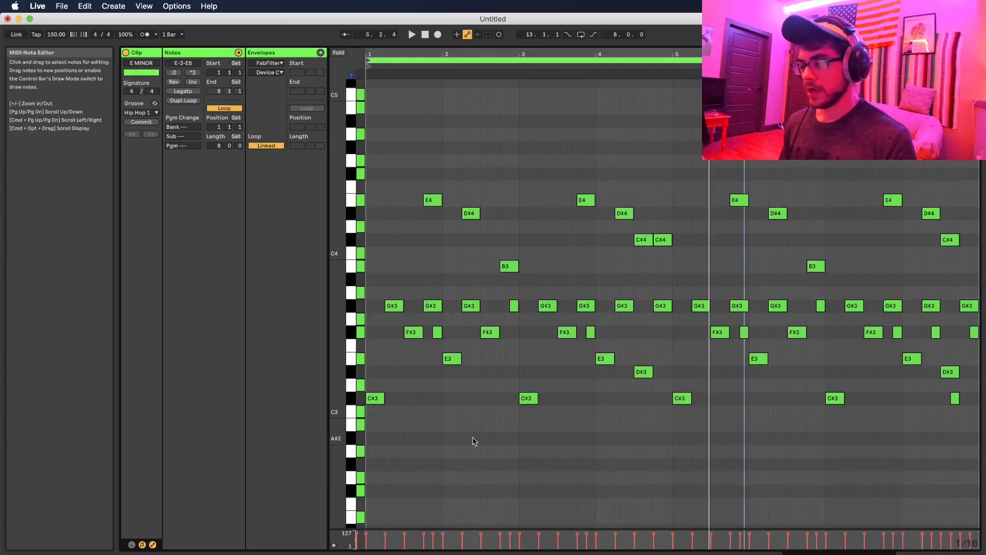
click(381, 399)
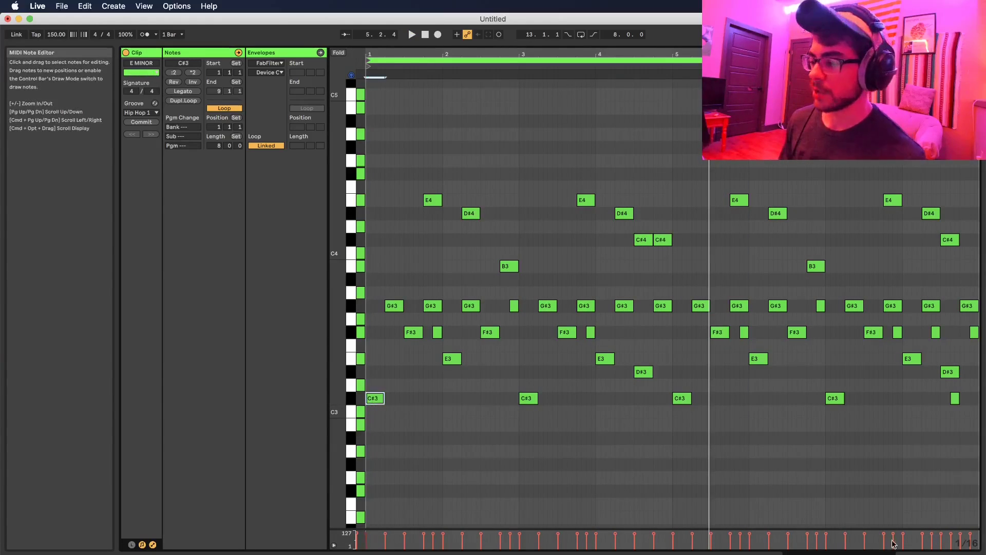
key(Tab)
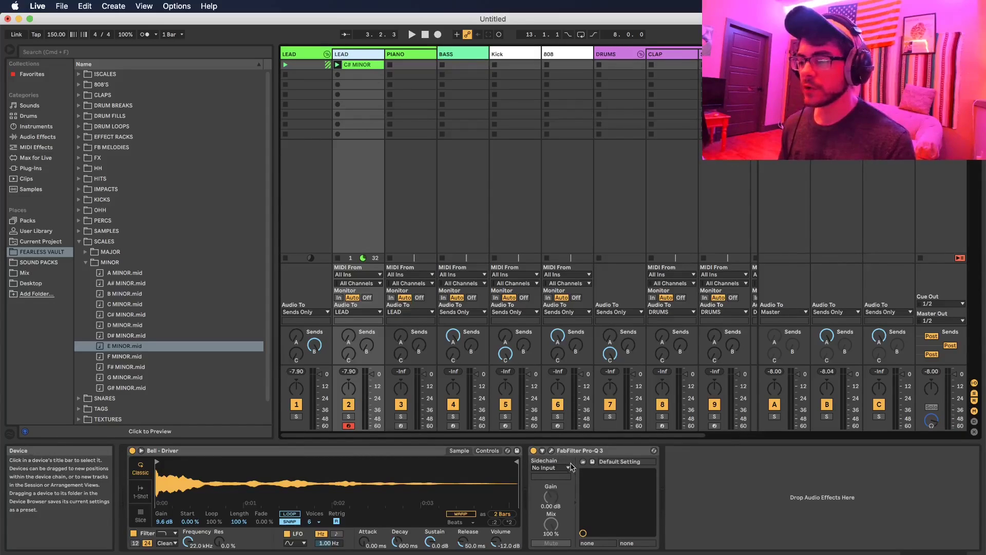
Add a 96 dB/oct Natural Phase low cut at about 519 Hz to the lead in Pro-Q 3.
key(super+alt+p)
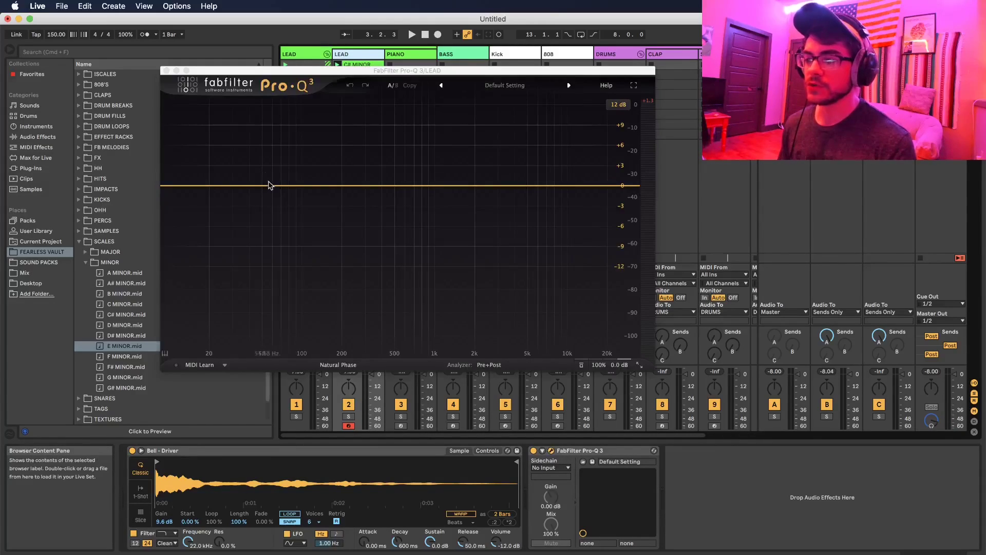
click(344, 370)
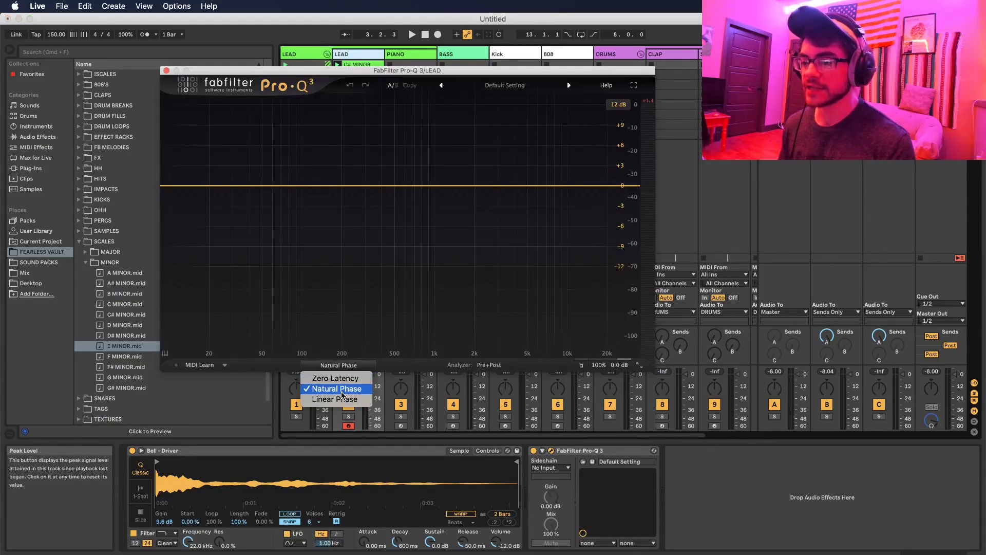
click(334, 392)
drag(270, 186, 396, 194)
key(space)
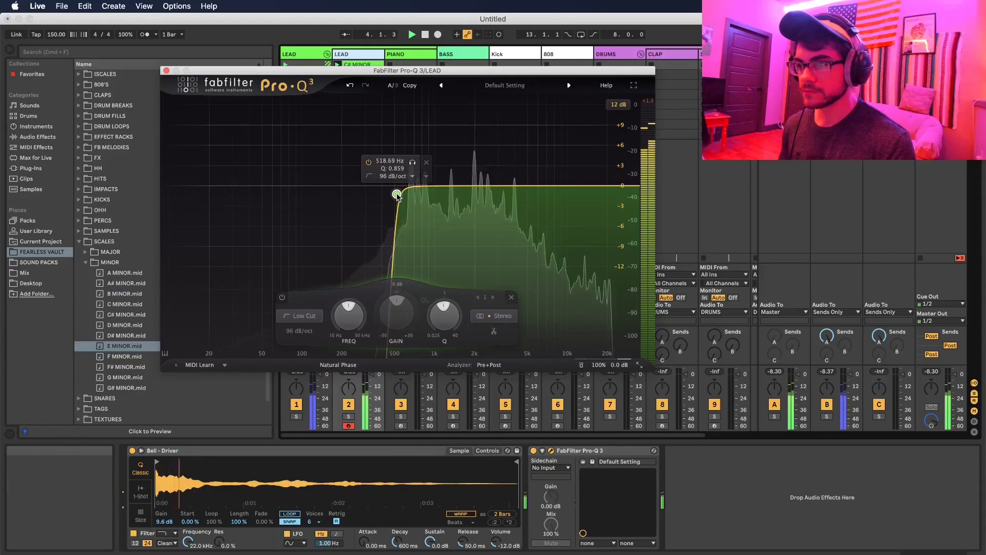
key(super+alt+p)
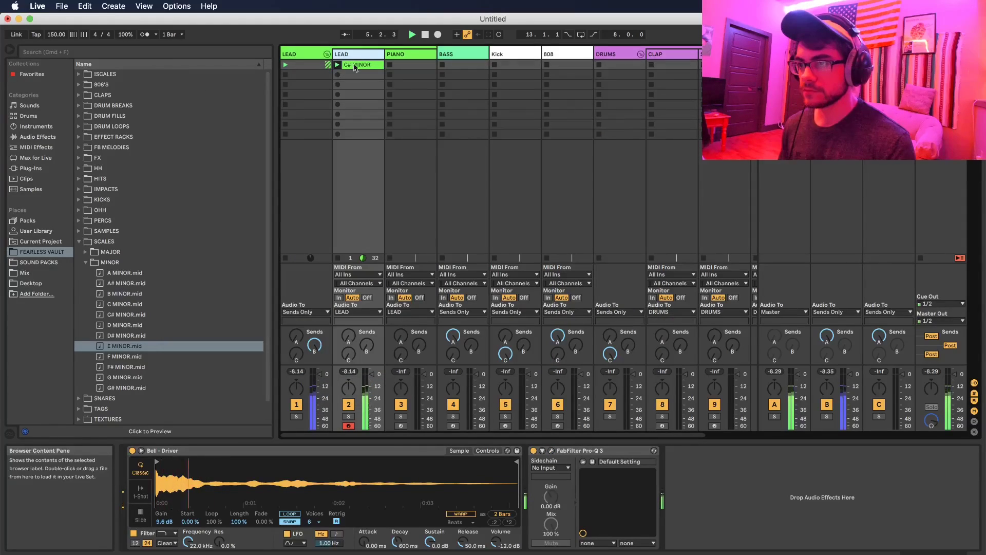
Paste the chord progression into the C# MINOR clip and drop it down an octave.
double_click(379, 427)
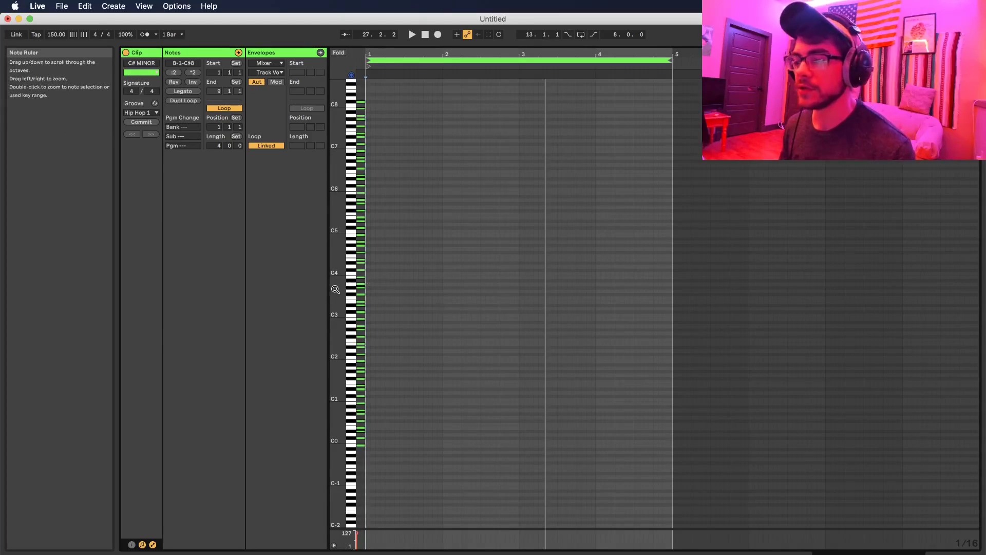
key(super+v)
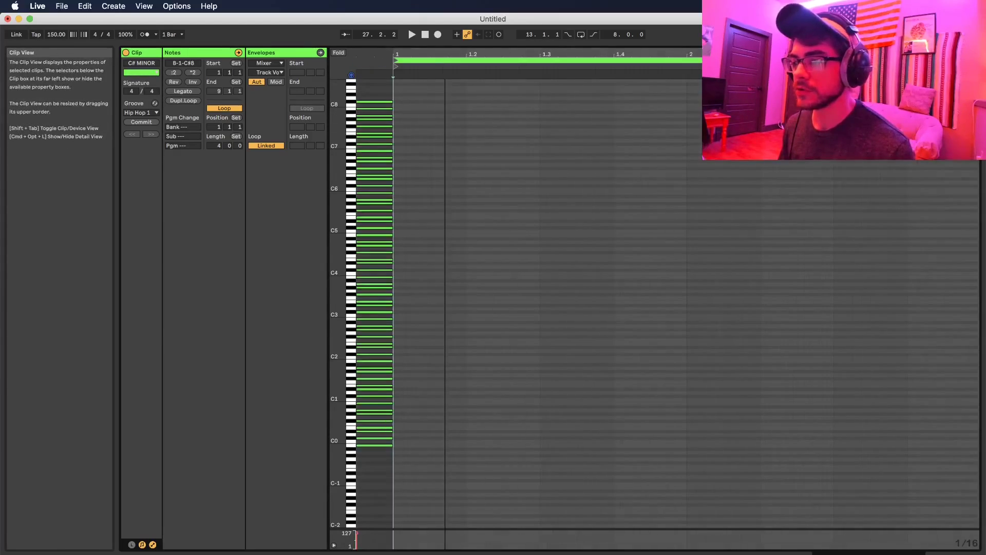
key(z)
key(shift+Down)
key(space)
scroll(723, 329, down, 2)
scroll(832, 432, down, 1)
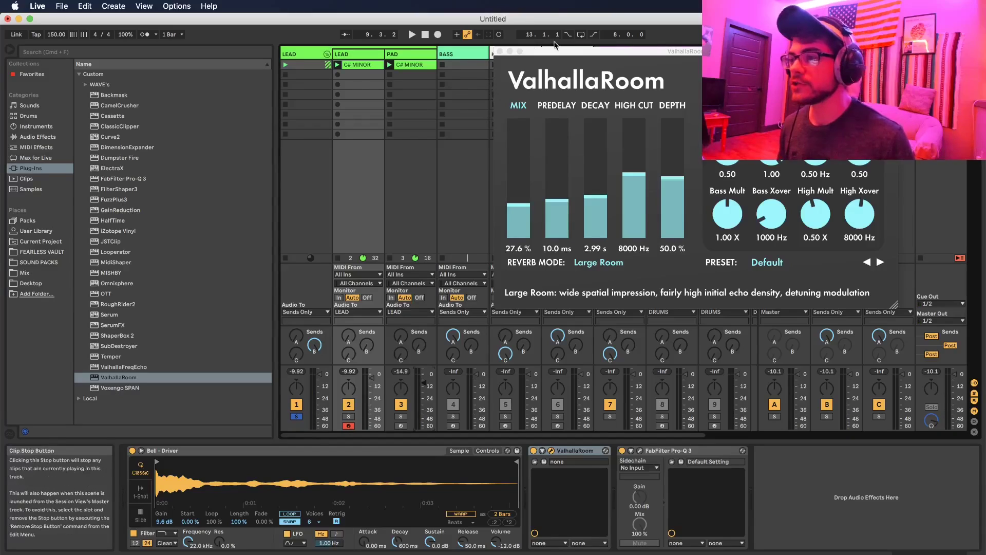
Close the ValhallaRoom window, start playback and unsolo the lead group.
click(492, 69)
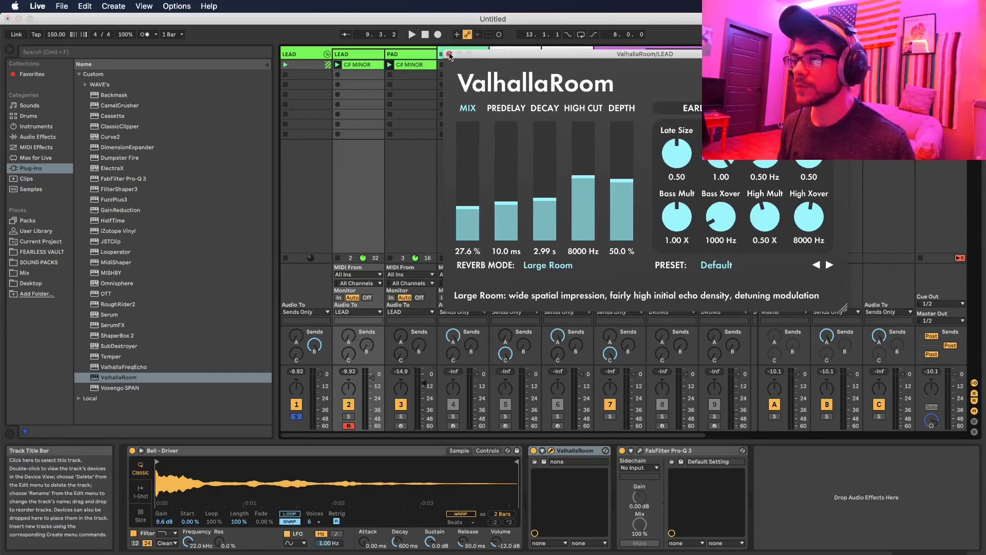
click(449, 54)
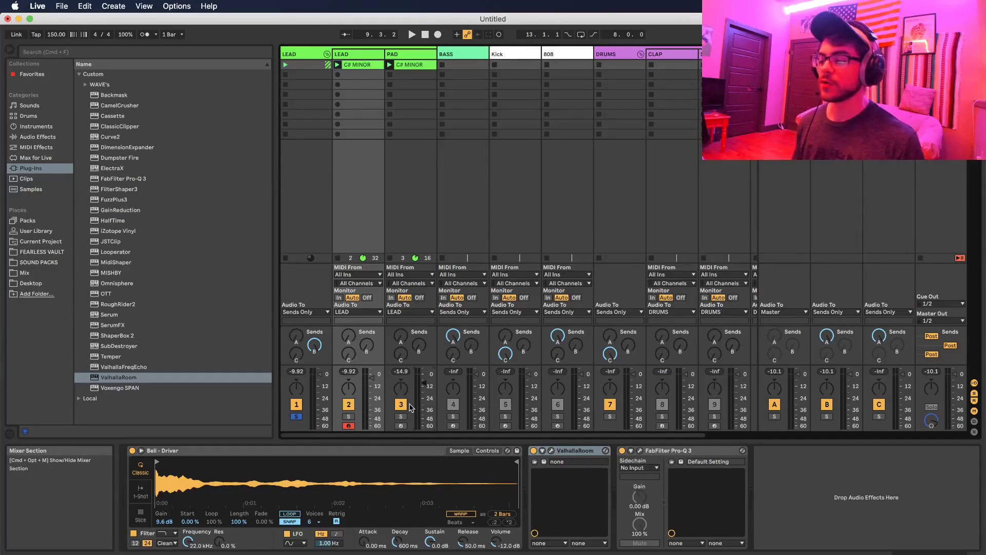
key(space)
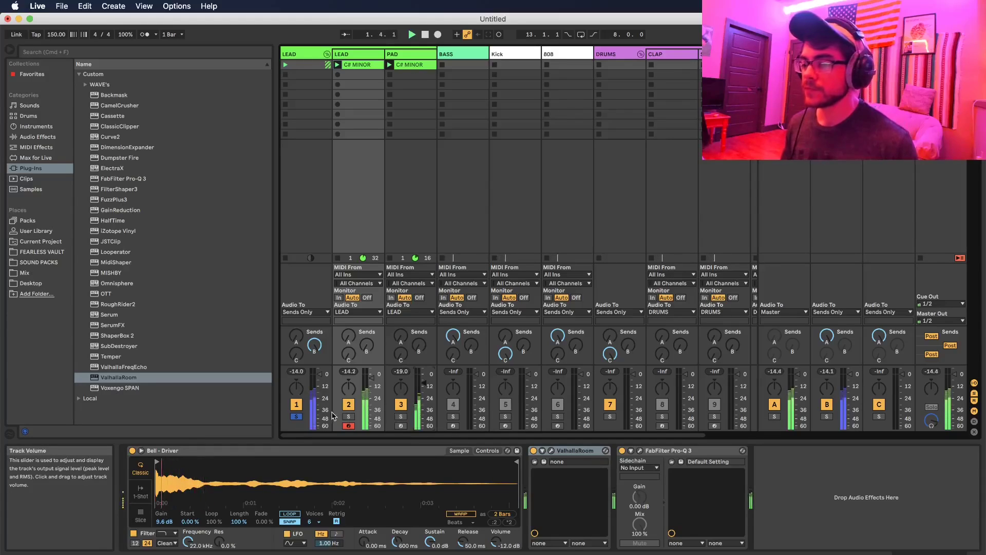
click(292, 416)
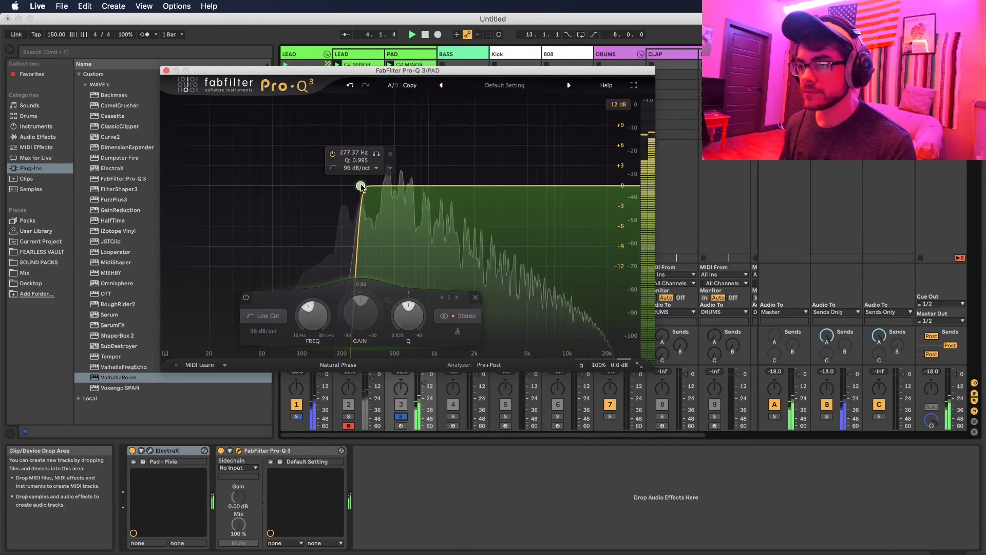
Raise the PAD's low cut to about 280 Hz and close Pro-Q 3.
drag(361, 187, 362, 187)
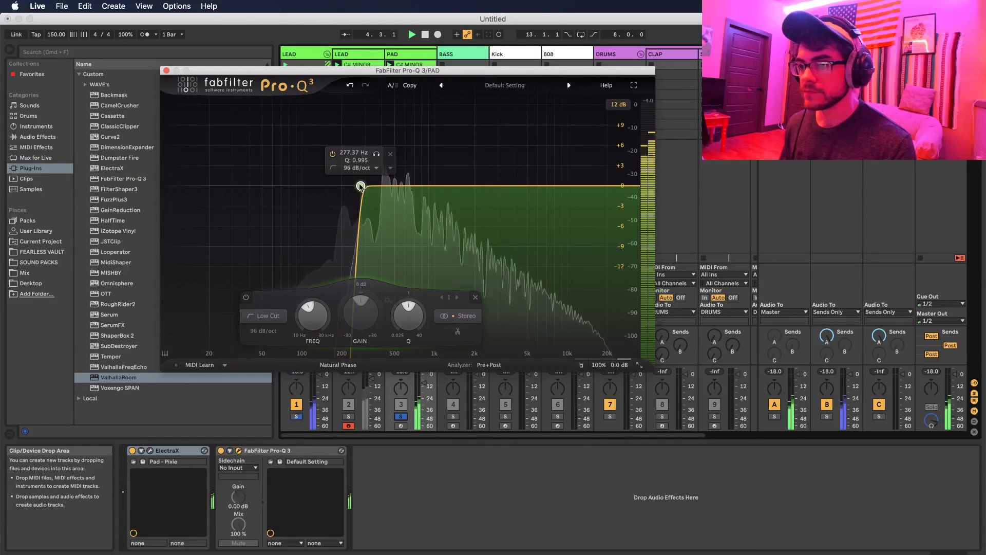
click(166, 70)
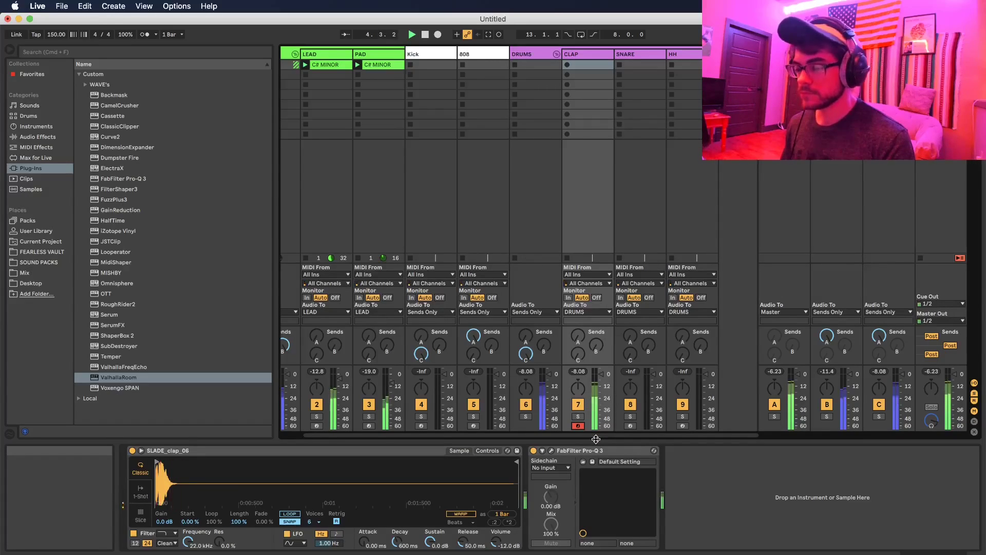
click(709, 183)
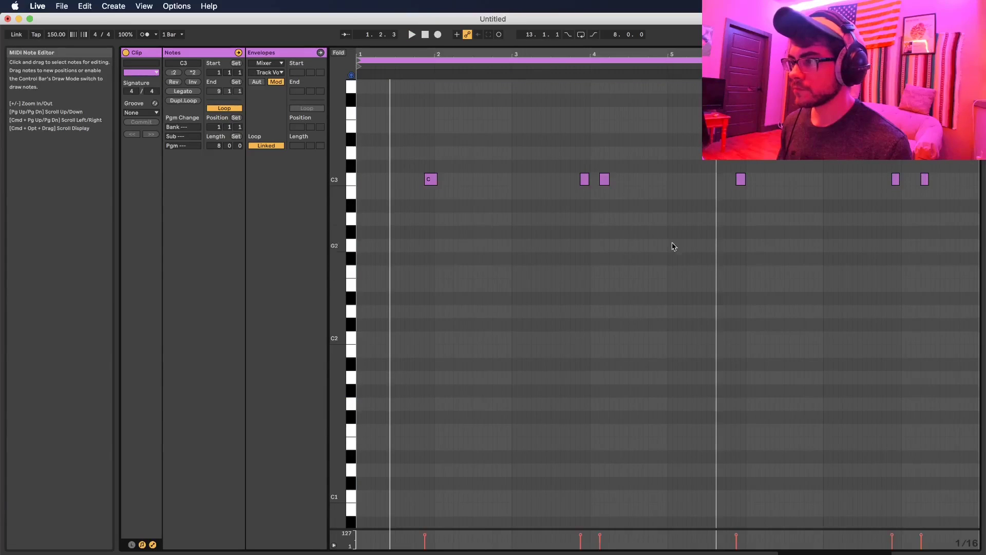
Change the velocity of the fourth drum hit in the HH clip.
drag(408, 148, 983, 284)
click(738, 537)
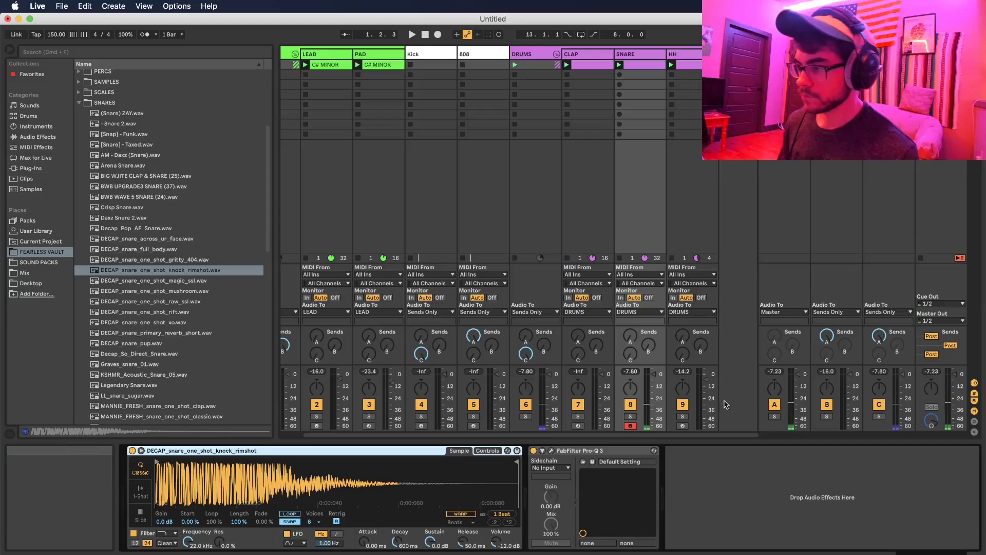
key(space)
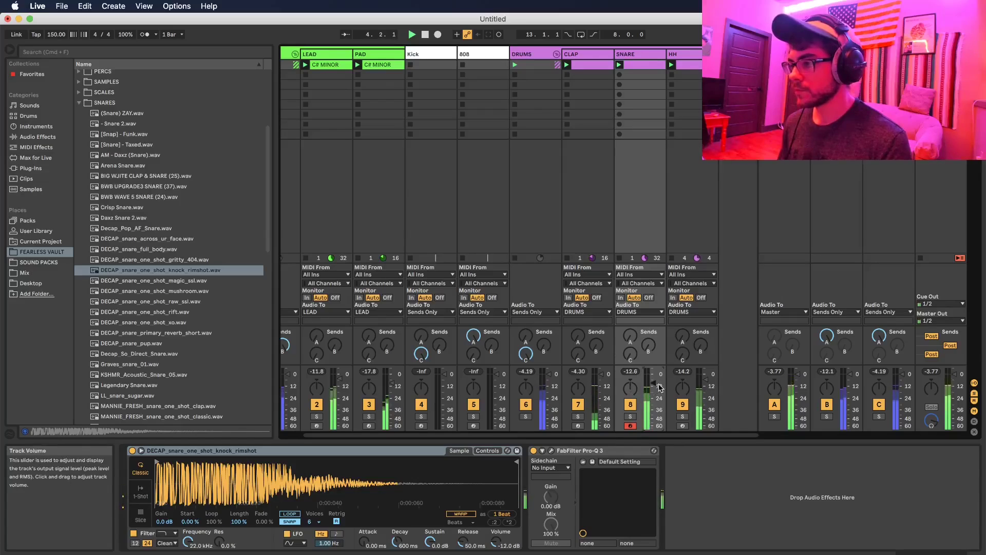
Raise the SNARE track's volume to -12.6 dB.
drag(653, 389, 655, 385)
scroll(418, 154, left, 1)
click(418, 74)
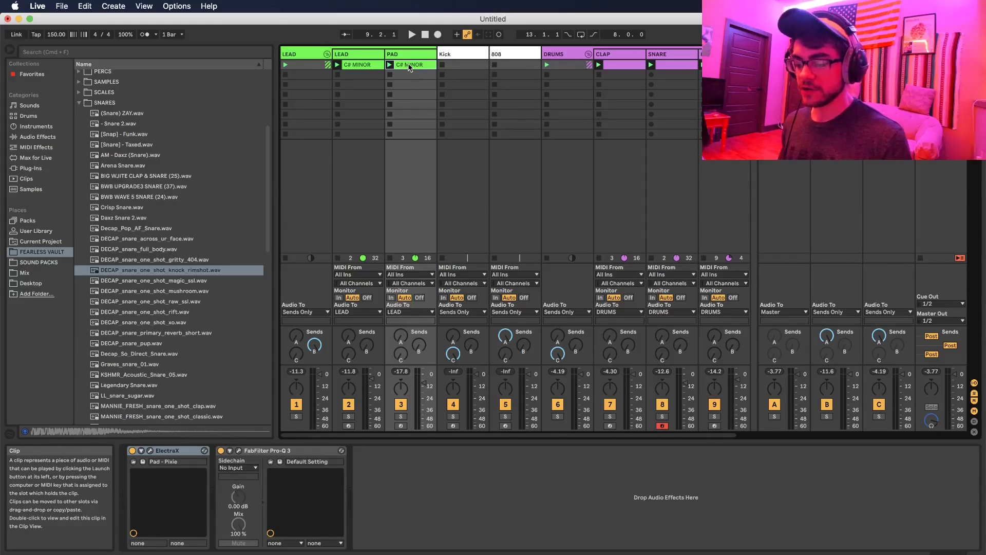
Copy the pad's chord clip onto the 808 track and delete all its chord notes.
drag(406, 66, 513, 72)
double_click(512, 72)
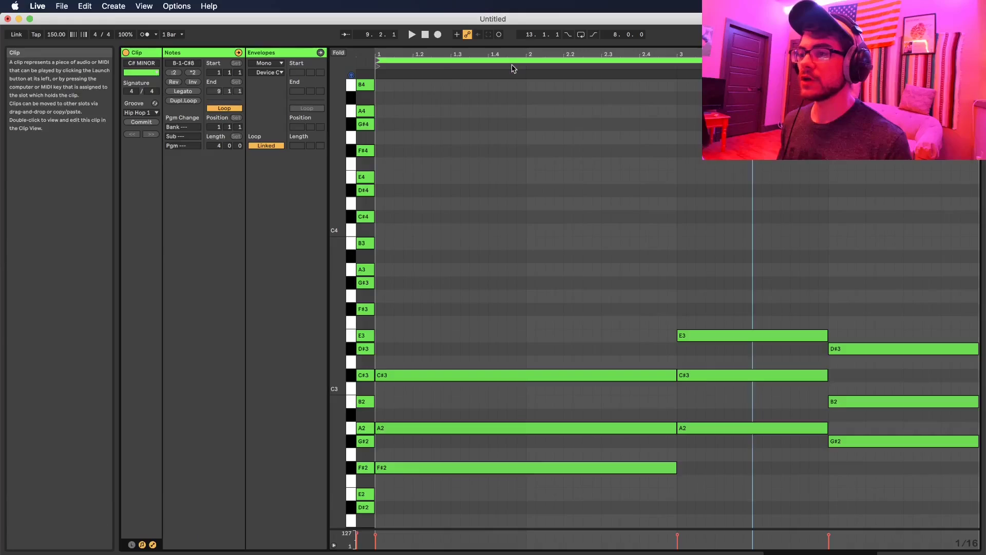
scroll(455, 319, down, 2)
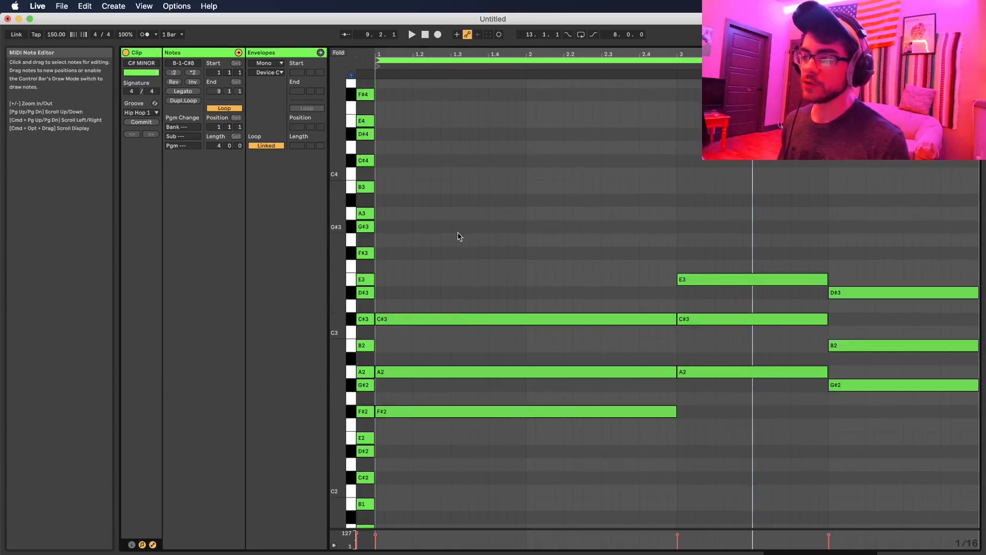
drag(450, 201, 980, 528)
key(Delete)
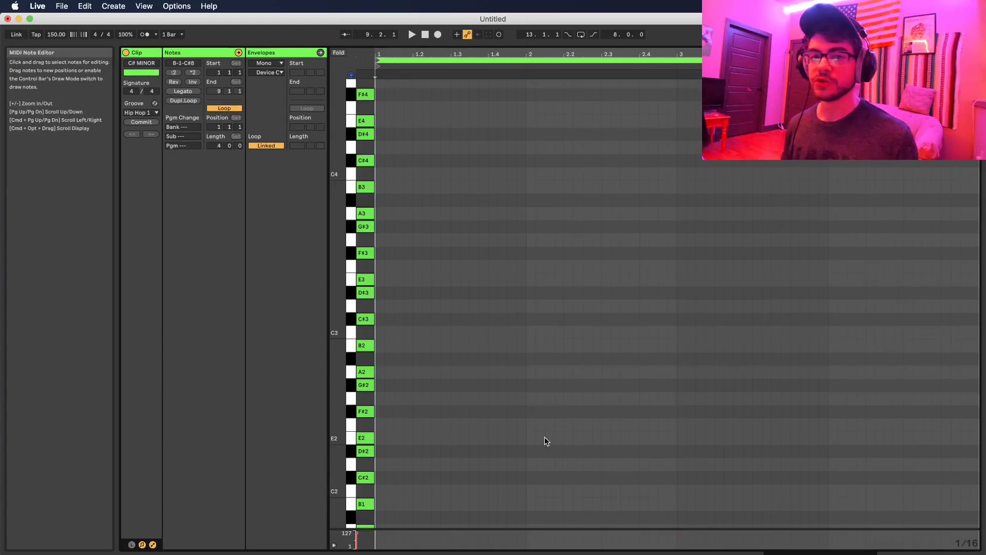
Play back the new C#3–A3–F#3–E3–D#3 808 line.
scroll(560, 337, up, 4)
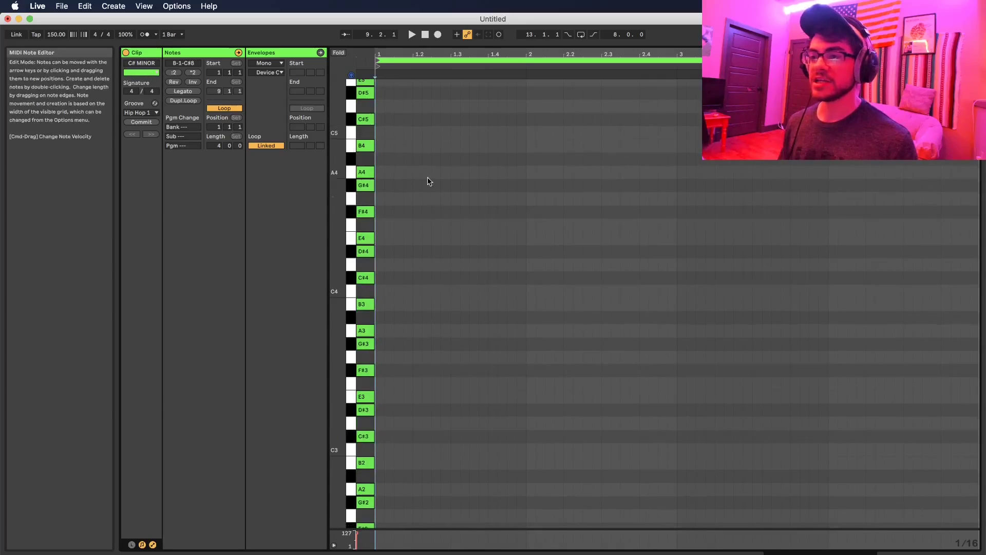
scroll(445, 279, up, 1)
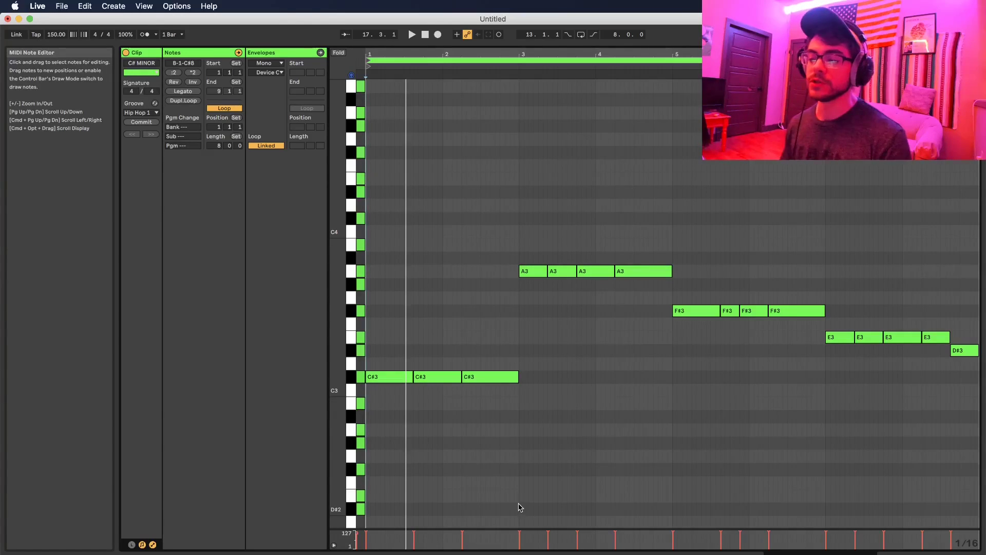
key(space)
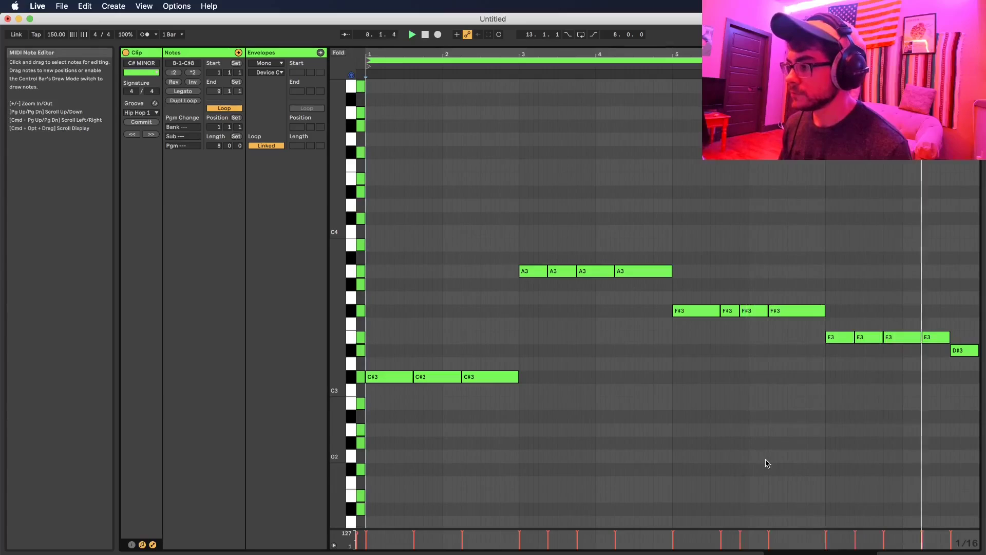
Return to the full note editor and play the one-bar clip of eight C3 hits.
click(132, 544)
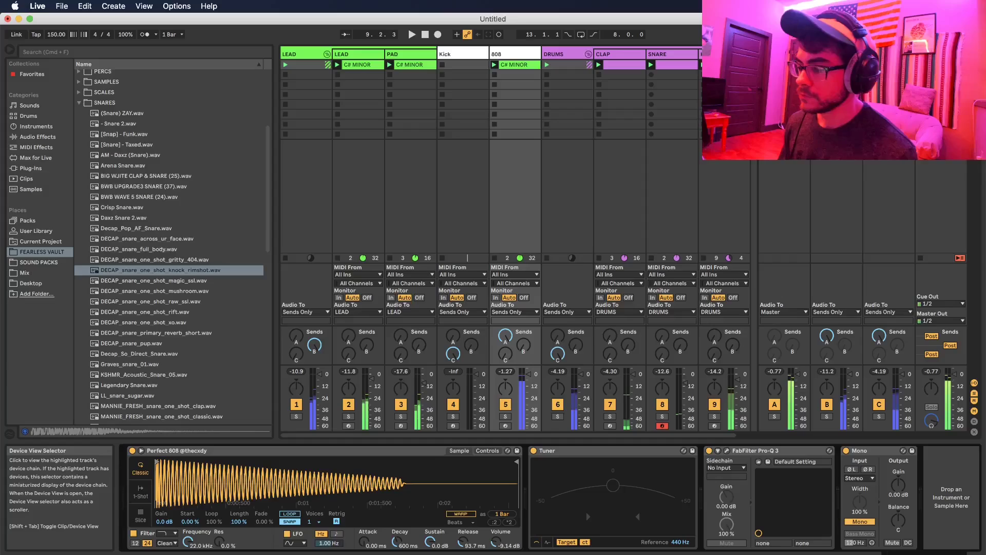
key(shift+Tab)
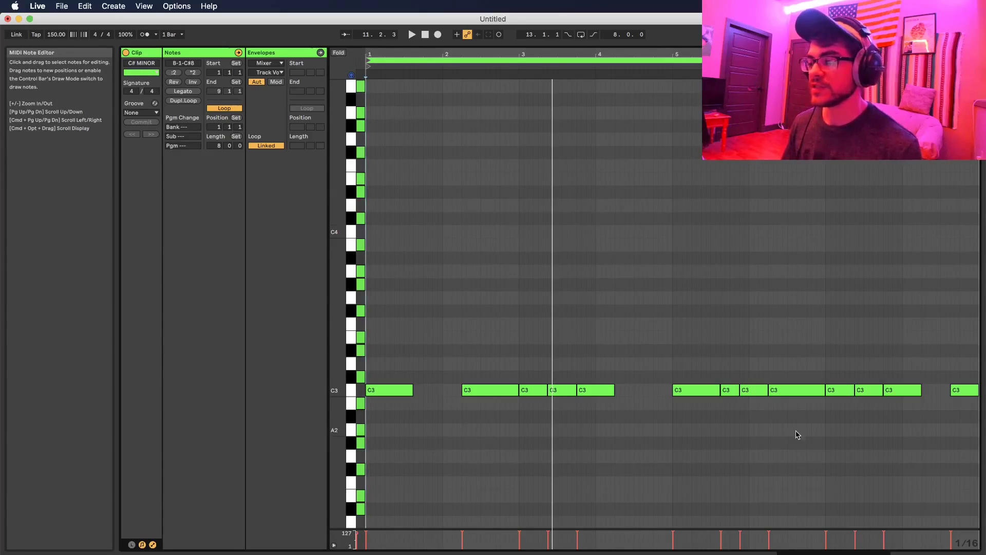
key(space)
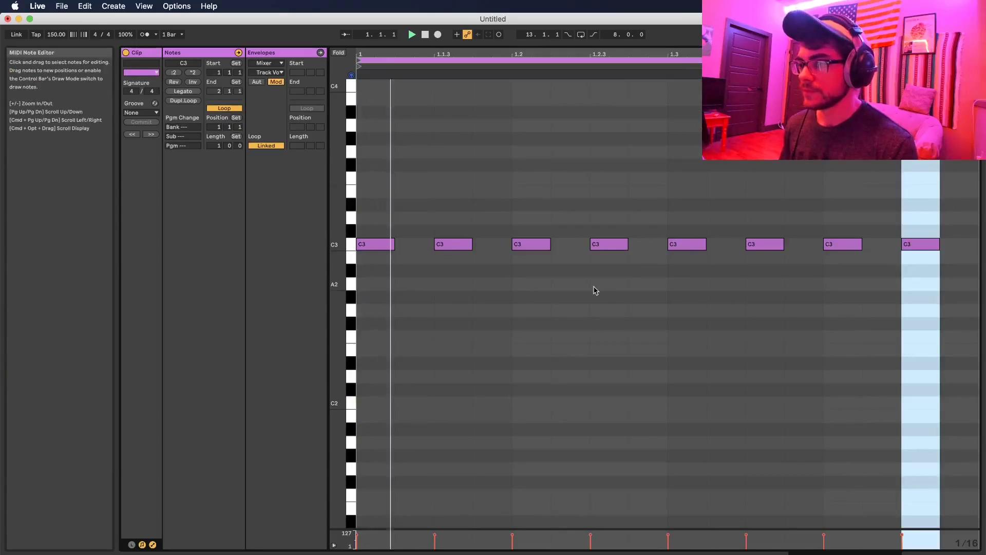
Stop playback and set the drum clip's length to 4 bars.
key(space)
click(244, 164)
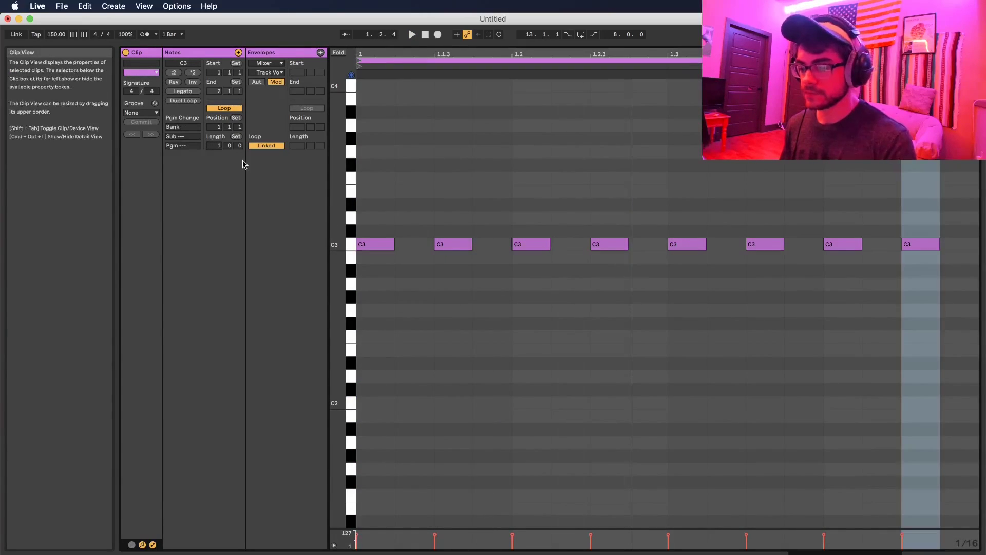
text(4)
key(Return)
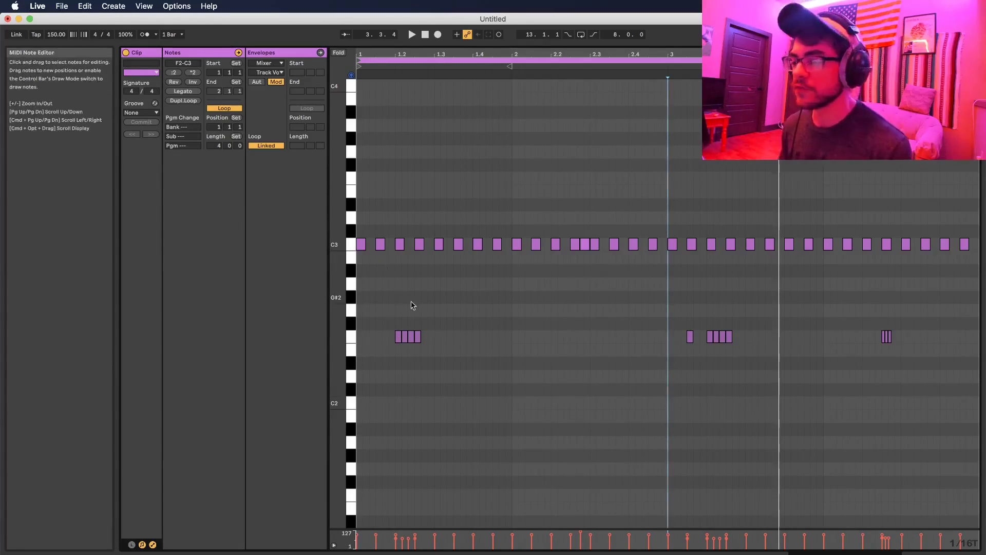
Double the drum clip to eight bars and audition the pattern.
click(184, 100)
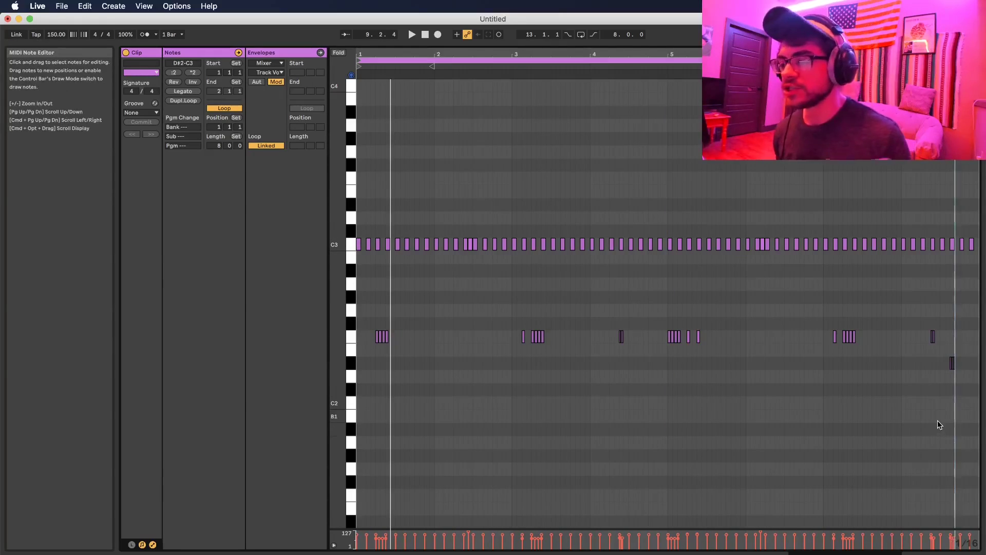
drag(931, 358, 964, 366)
click(959, 381)
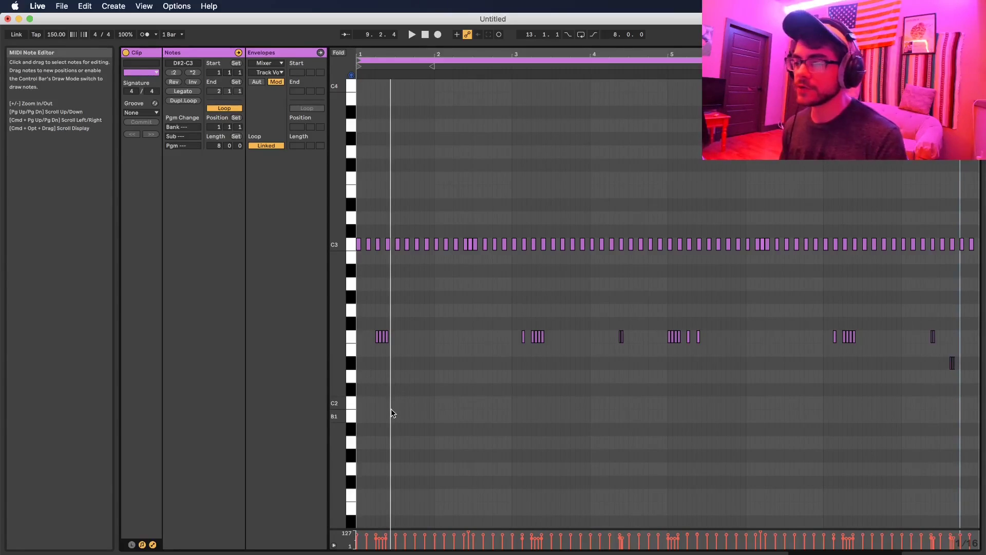
key(space)
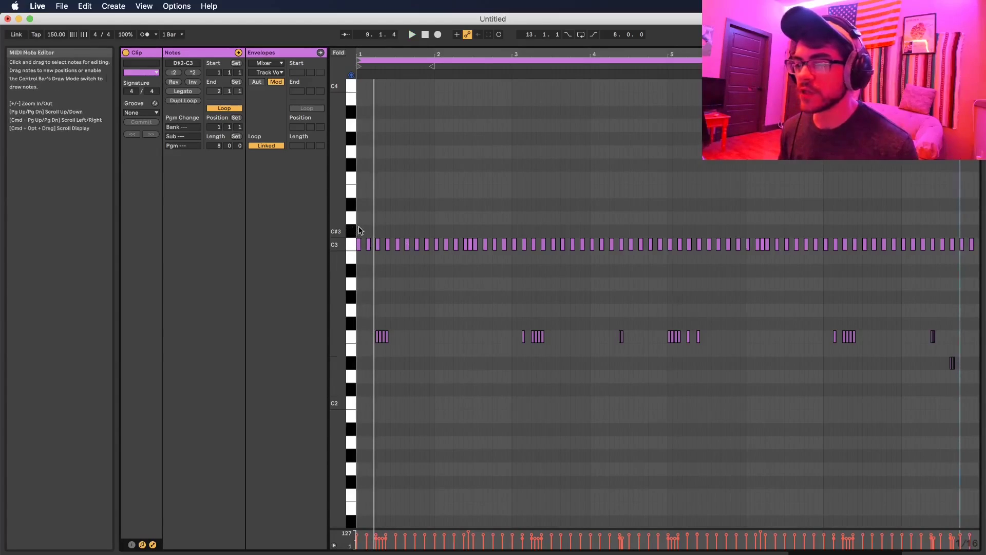
Shift all the hi-hat notes slightly later in time.
drag(360, 230, 979, 478)
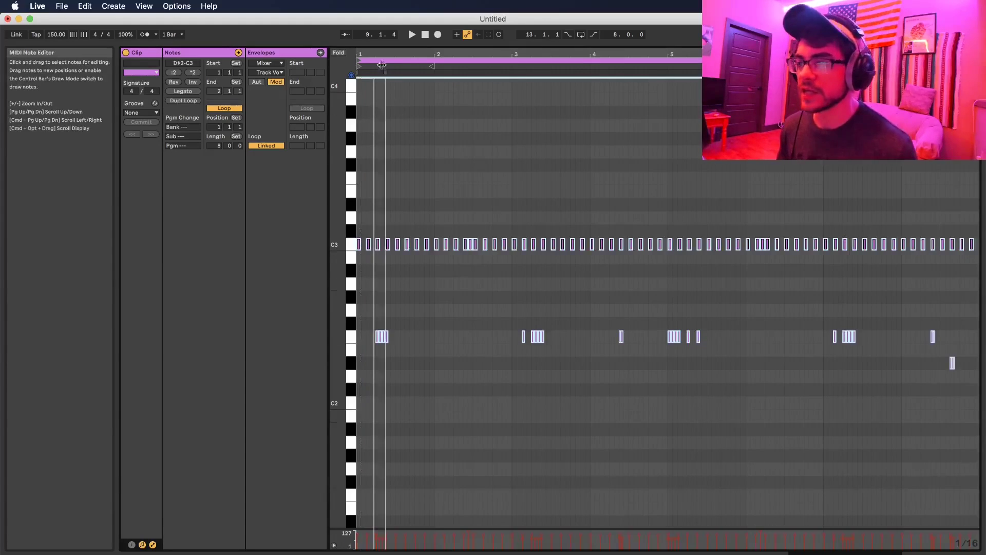
key(plus)
key(plus)
key(plus)
key(plus)
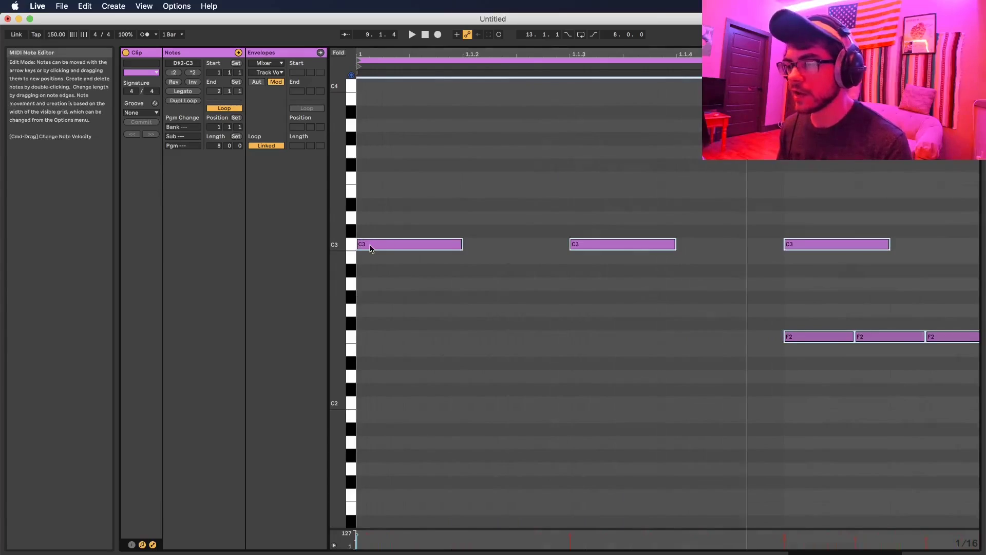
drag(369, 248, 386, 249)
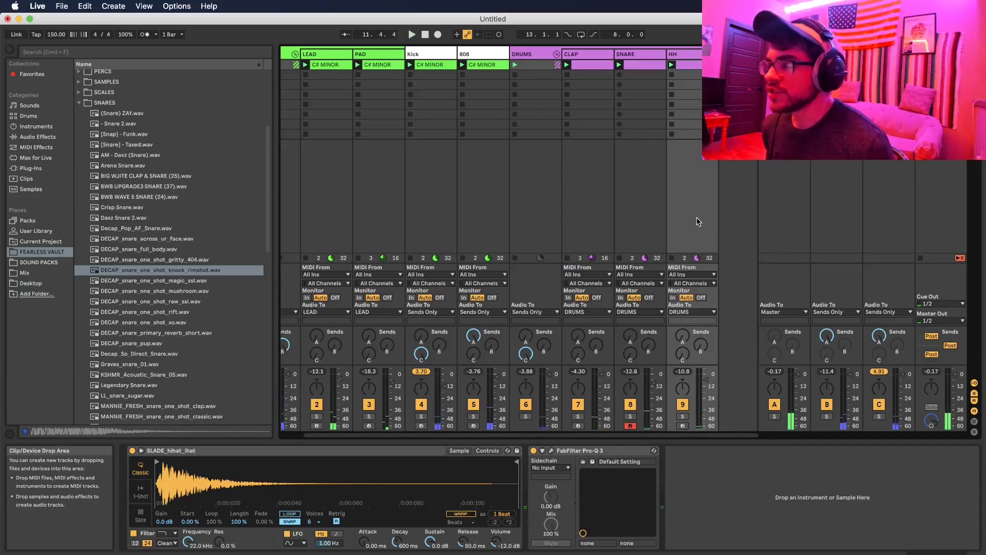
Bring up the HH track's context menu to duplicate the track.
right_click(676, 56)
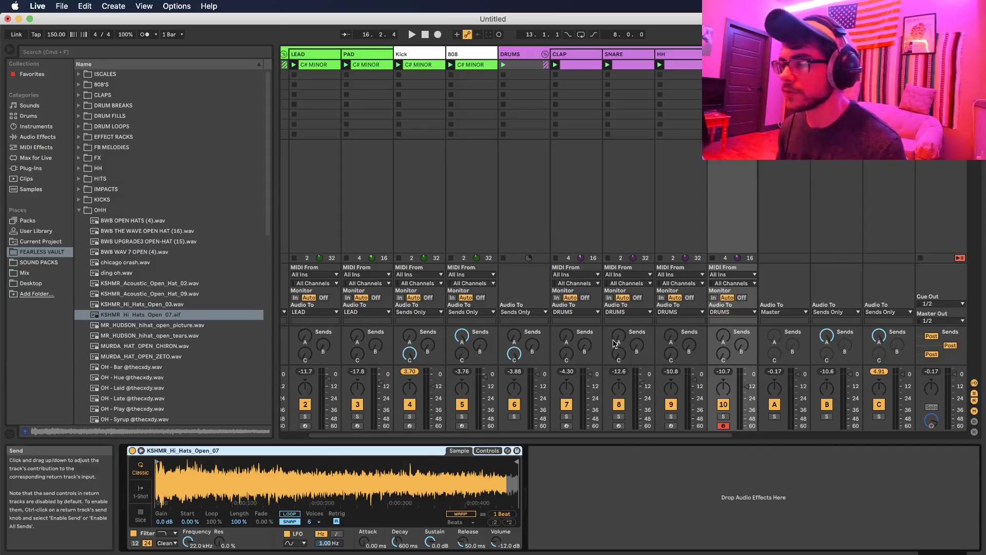
During playback, raise the SNARE volume to about -9 dB and nudge HH to -8.16 dB.
key(space)
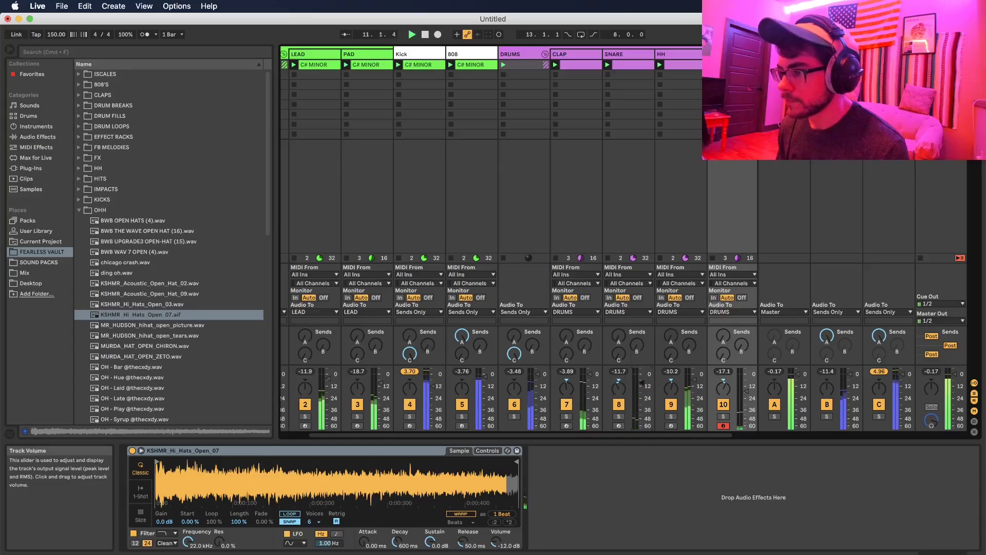
drag(620, 389, 620, 380)
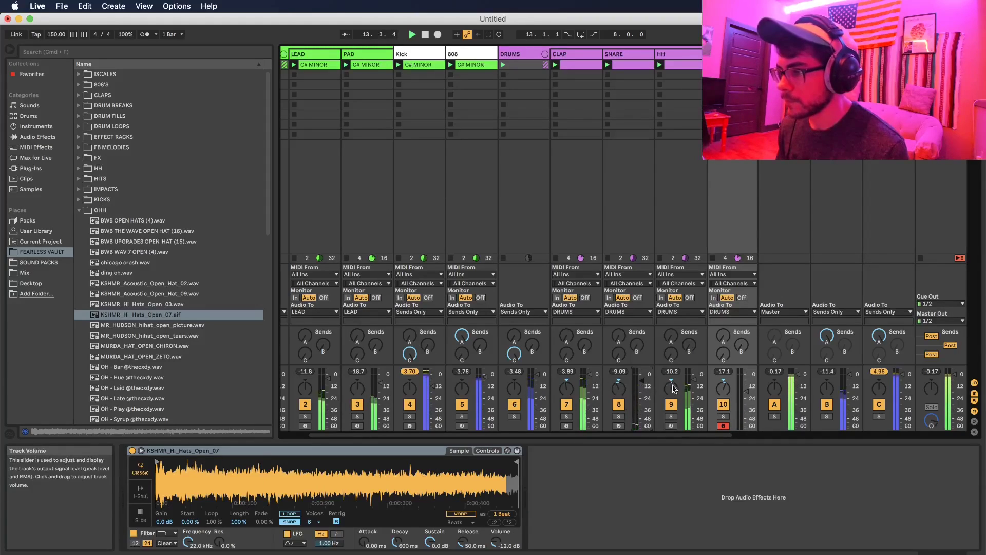
drag(672, 388, 672, 388)
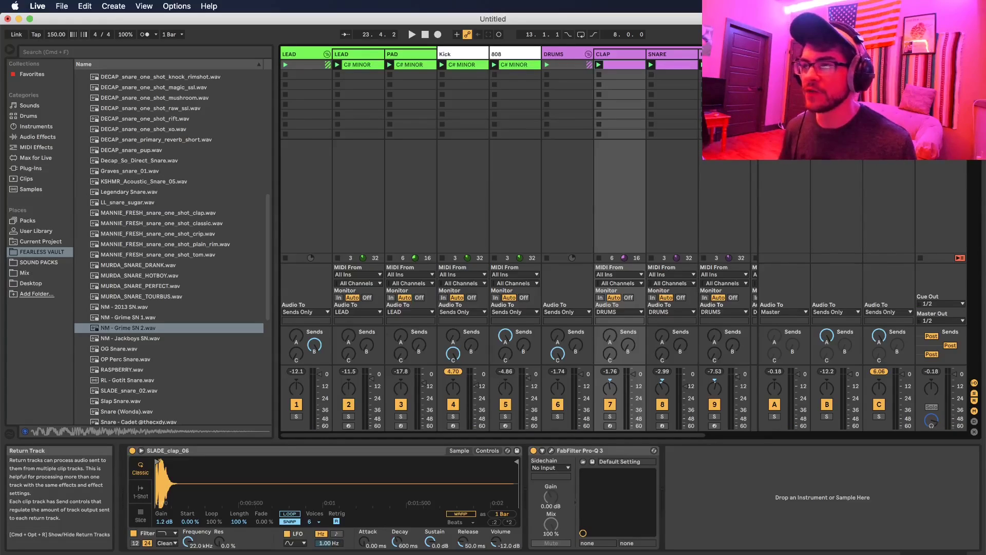
Select return track C and move its Pro-Q 3 window left over the mixer.
click(889, 54)
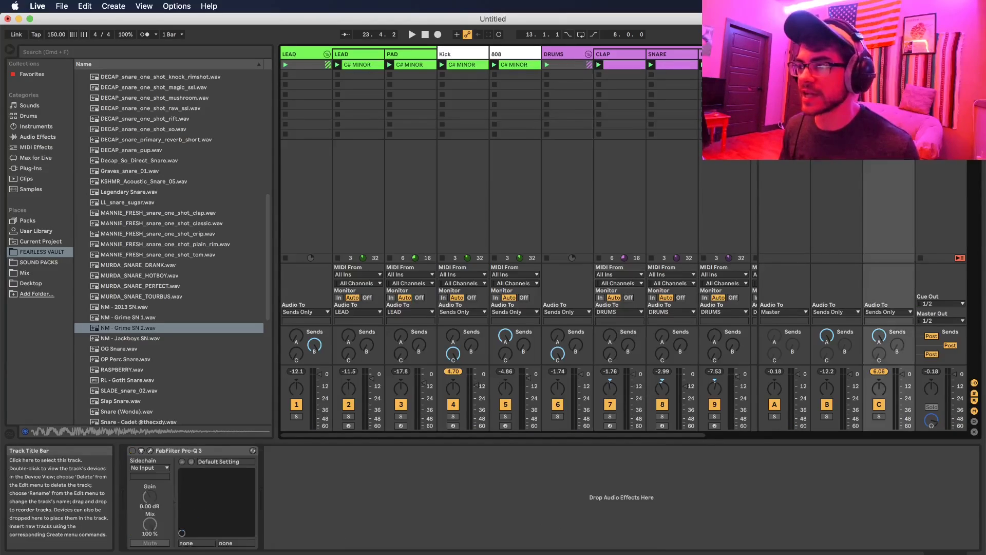
click(150, 450)
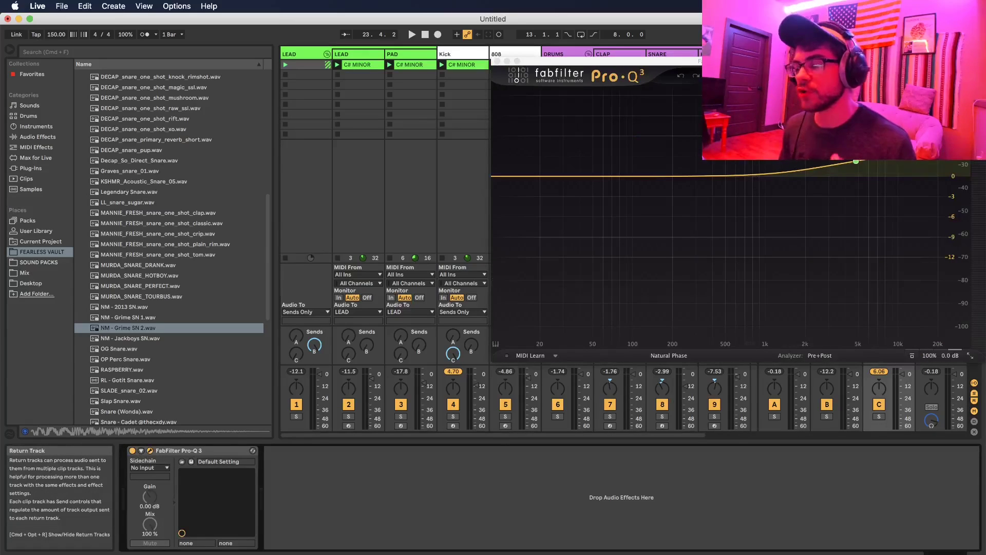
drag(642, 61, 502, 71)
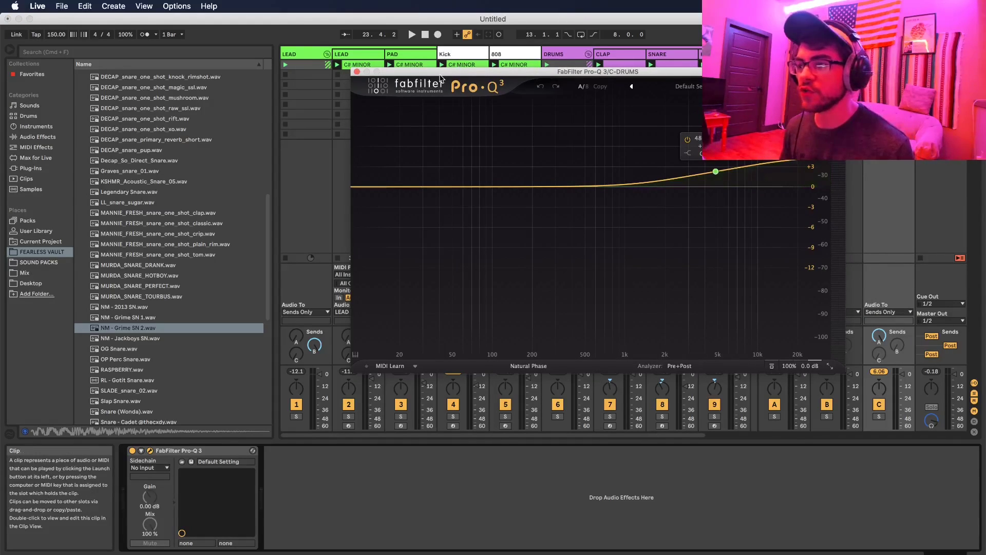
drag(455, 72, 361, 63)
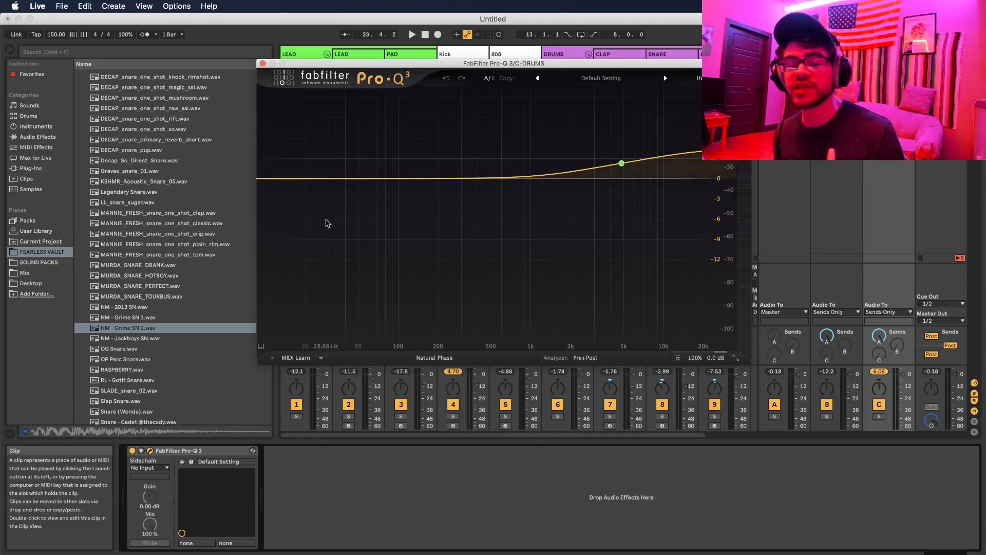
Compare the beat with Pro-Q 3 bypassed and re-enabled, then close its window.
click(141, 454)
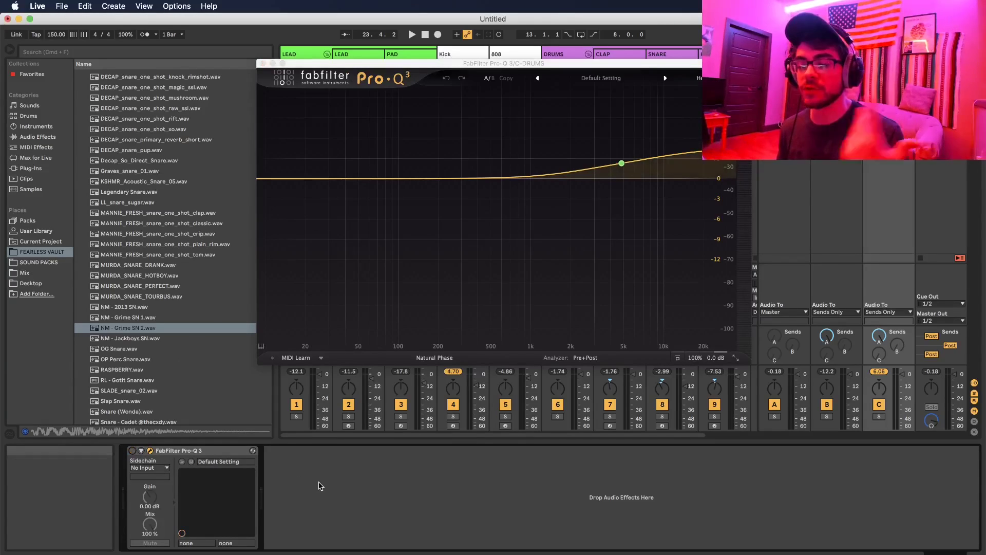
key(space)
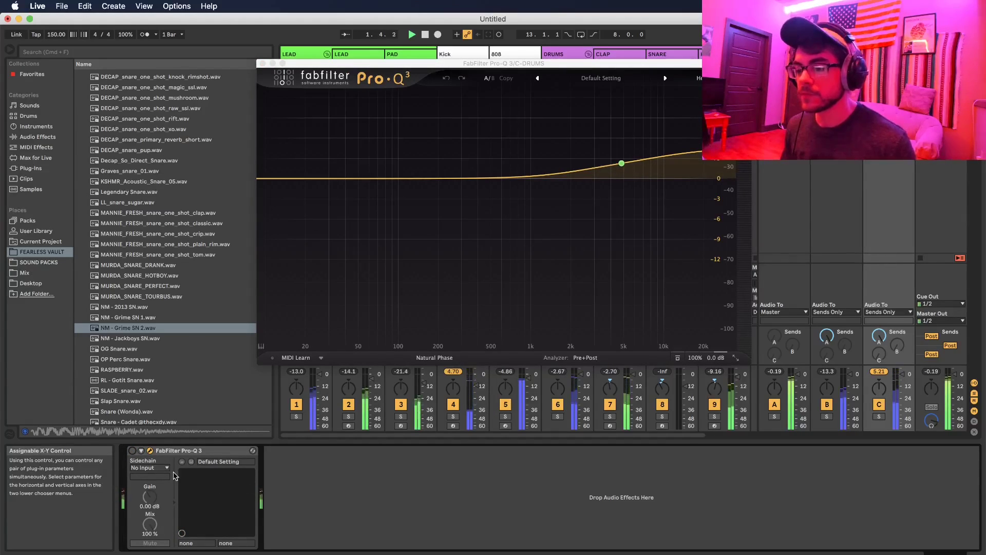
click(132, 451)
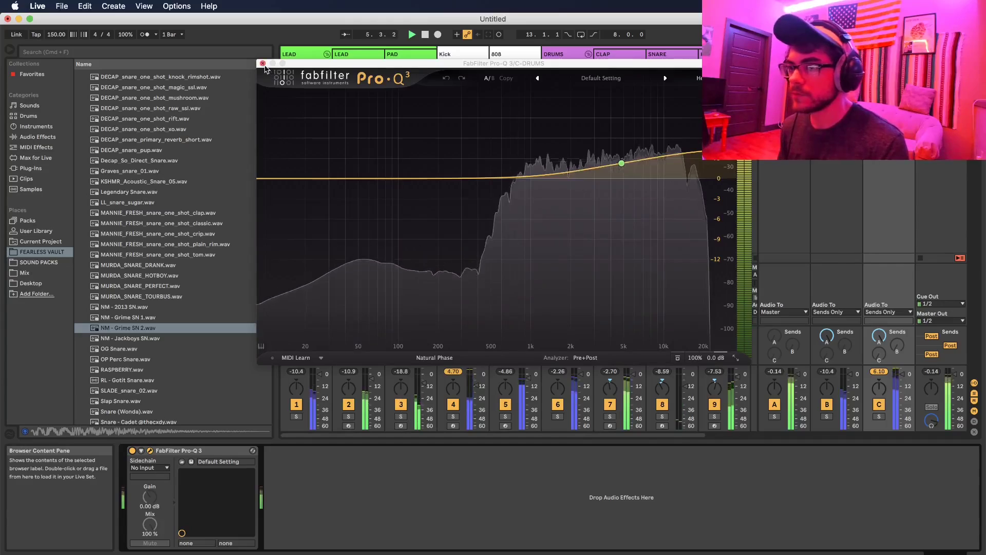
key(super+alt+p)
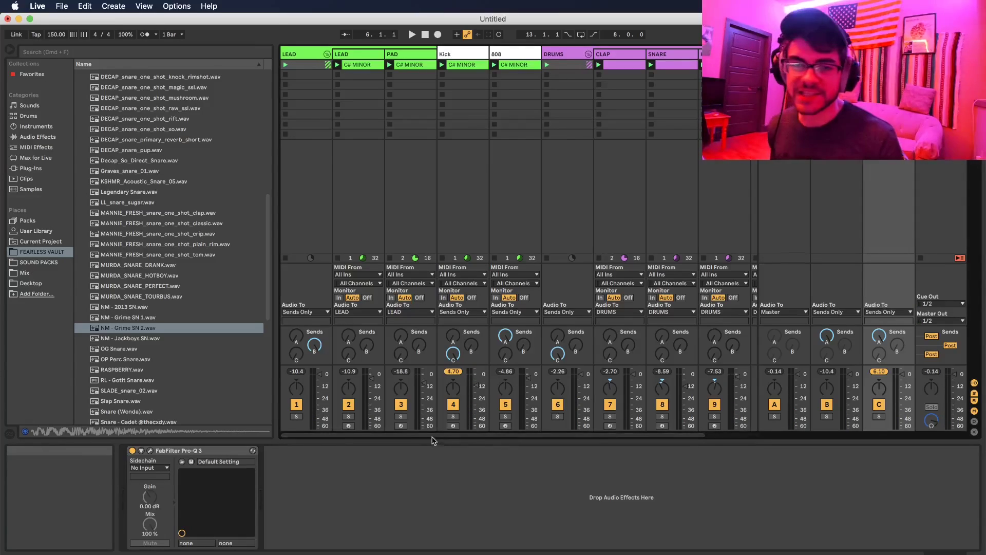
key(space)
click(297, 417)
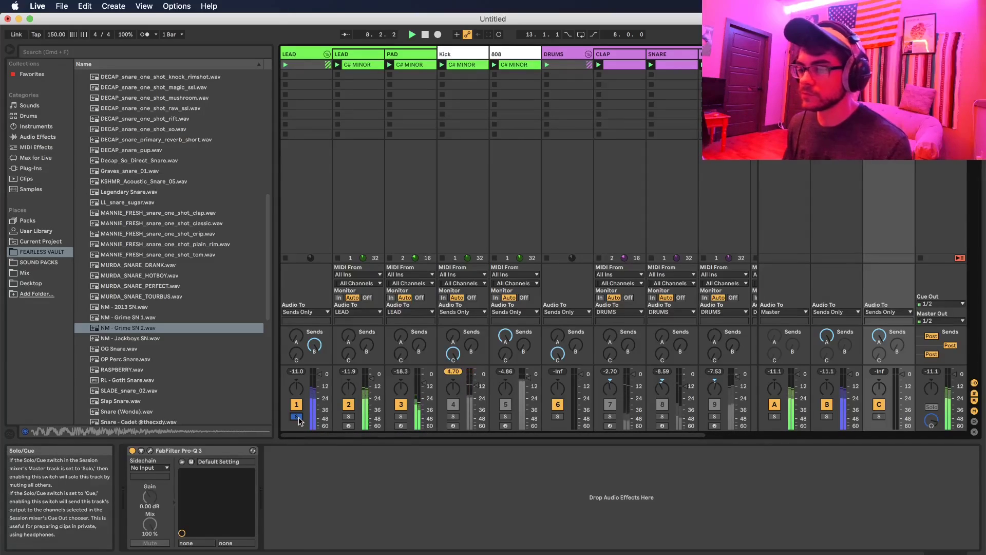
click(297, 417)
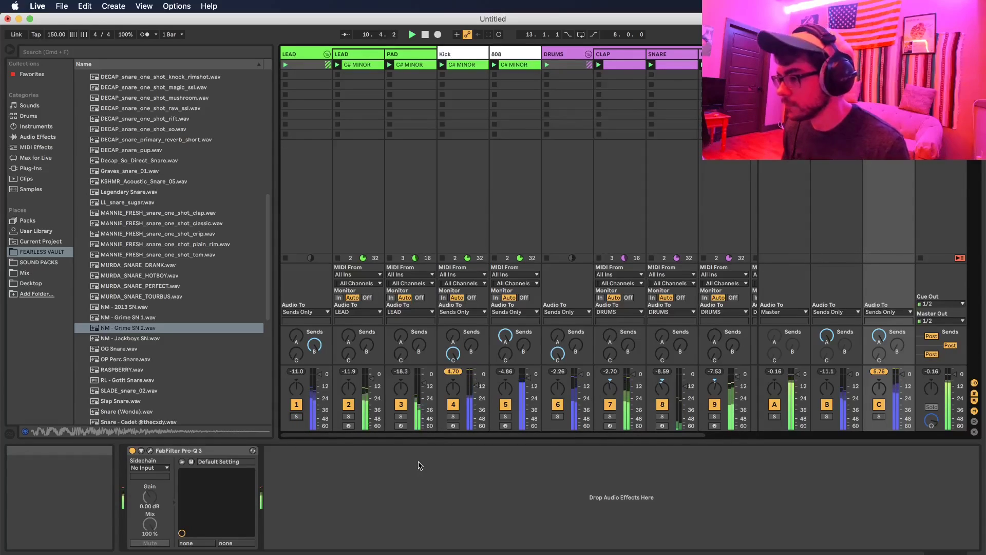
drag(645, 437, 699, 437)
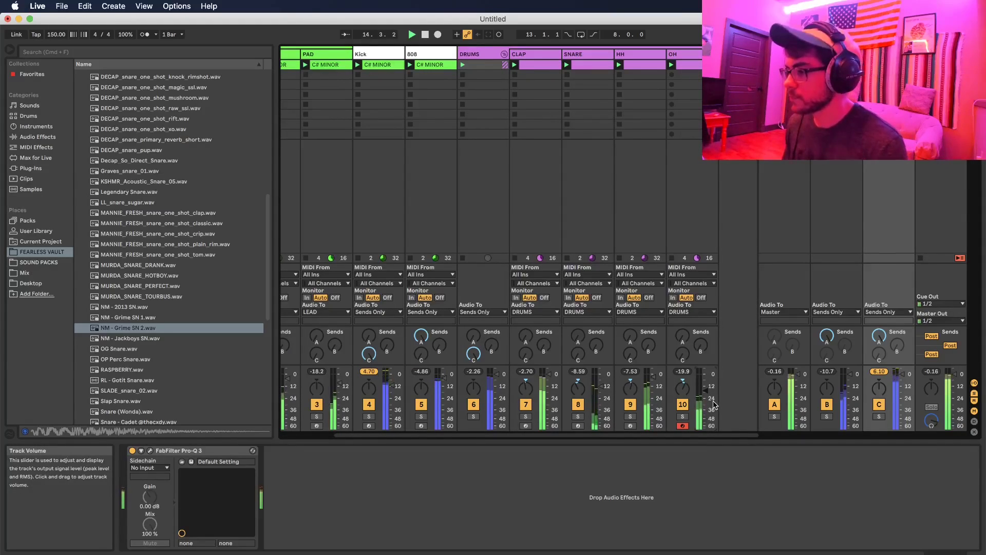
drag(659, 437, 610, 450)
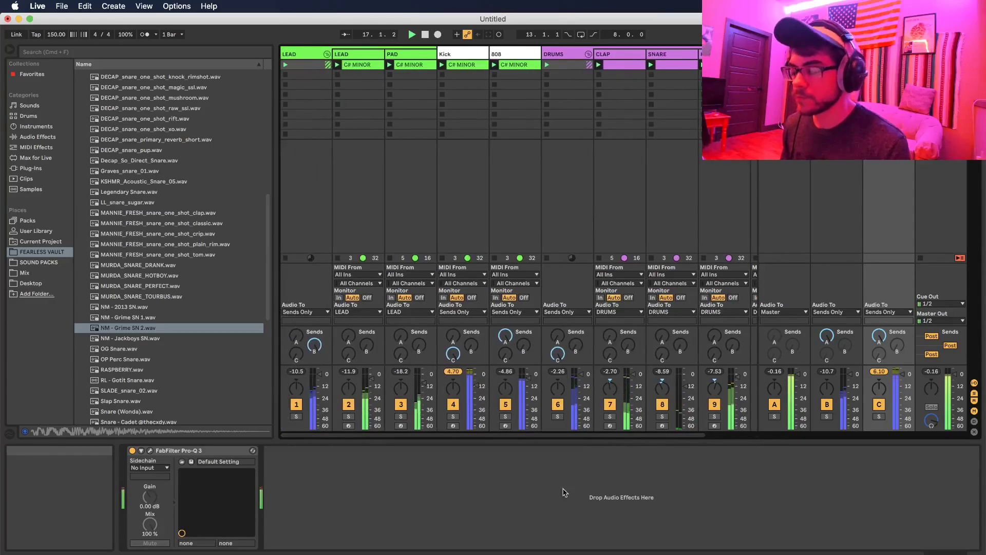